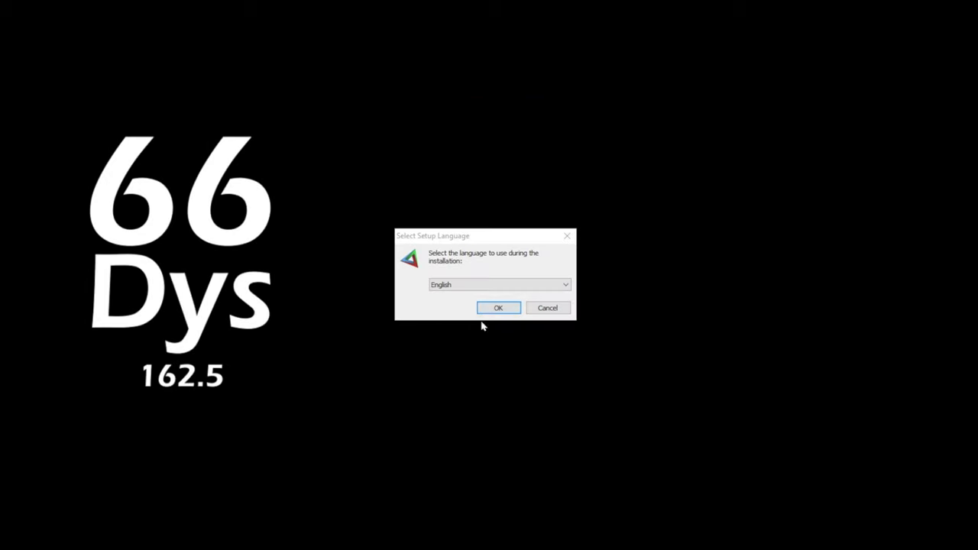
Step: Keep English as the setup language and accept the licence agreement
{"action": "left_click", "coordinate": [492, 288]}
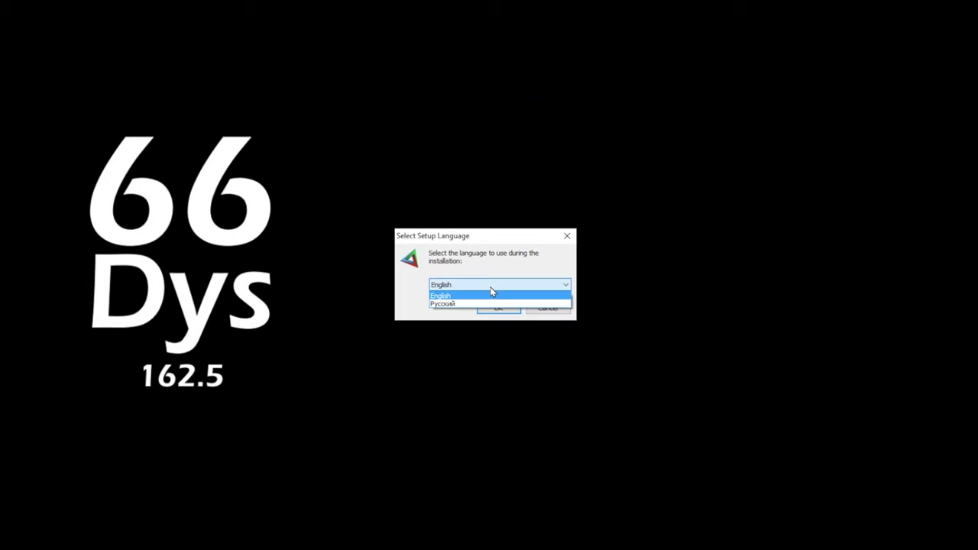
{"action": "left_click", "coordinate": [493, 292]}
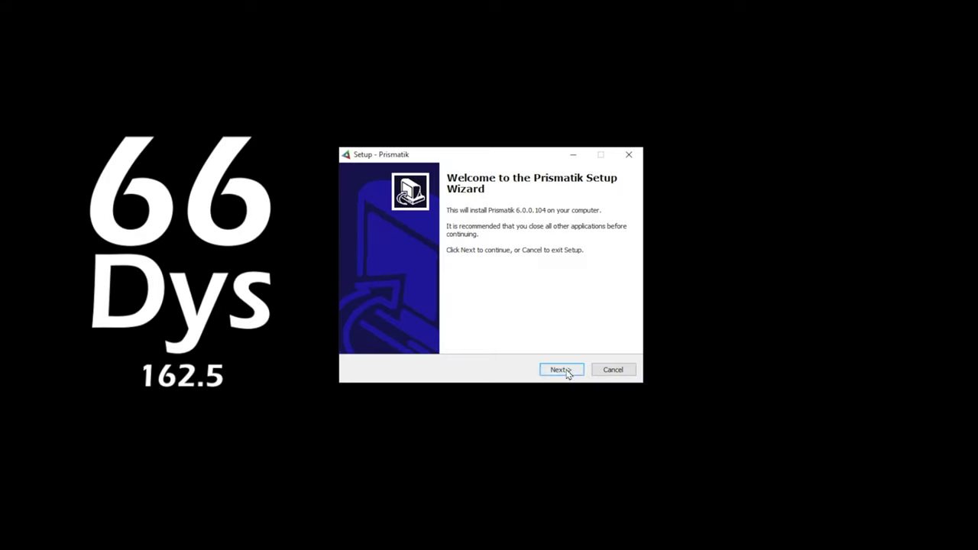
{"action": "left_click", "coordinate": [560, 369]}
{"action": "scroll", "coordinate": [453, 291], "scroll_direction": "down", "scroll_amount": 15}
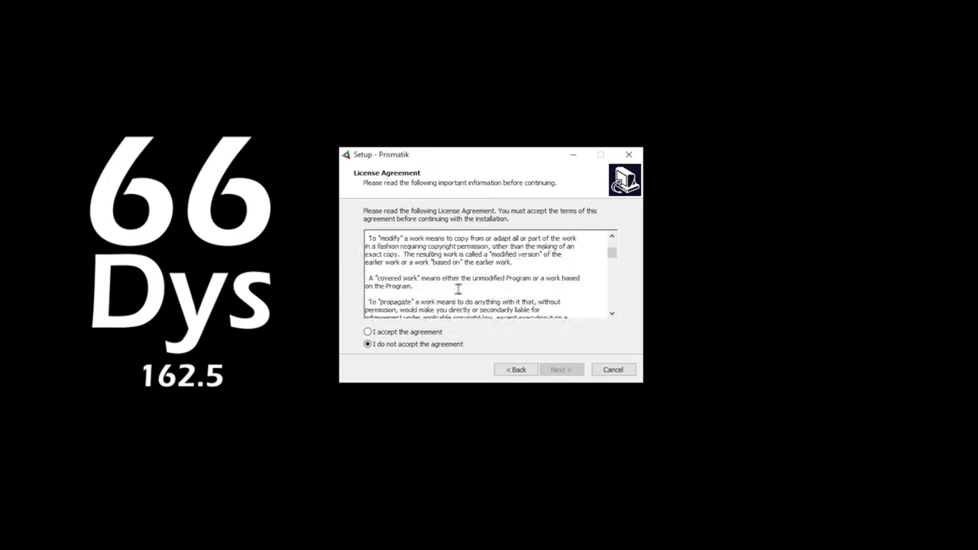
{"action": "scroll", "coordinate": [456, 288], "scroll_direction": "down", "scroll_amount": 10}
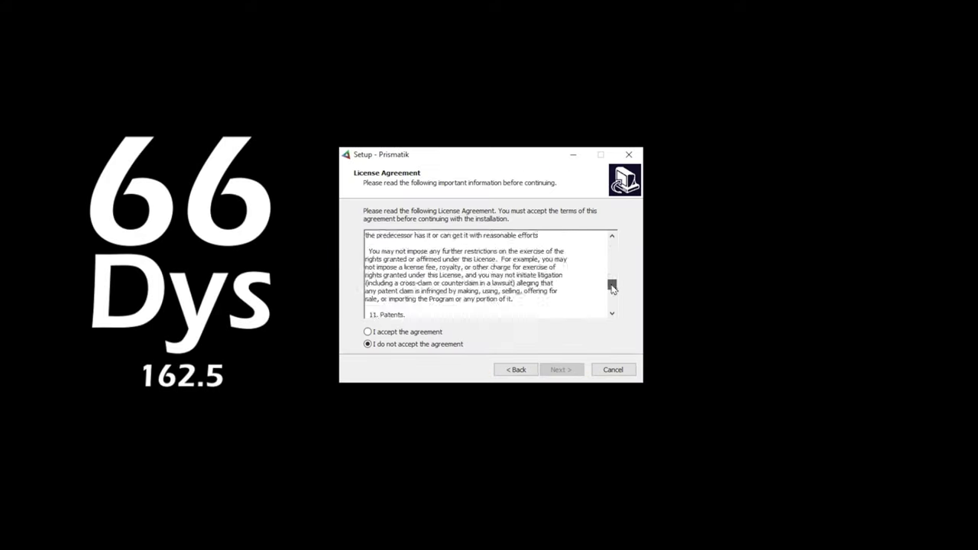
{"action": "left_click", "coordinate": [560, 370]}
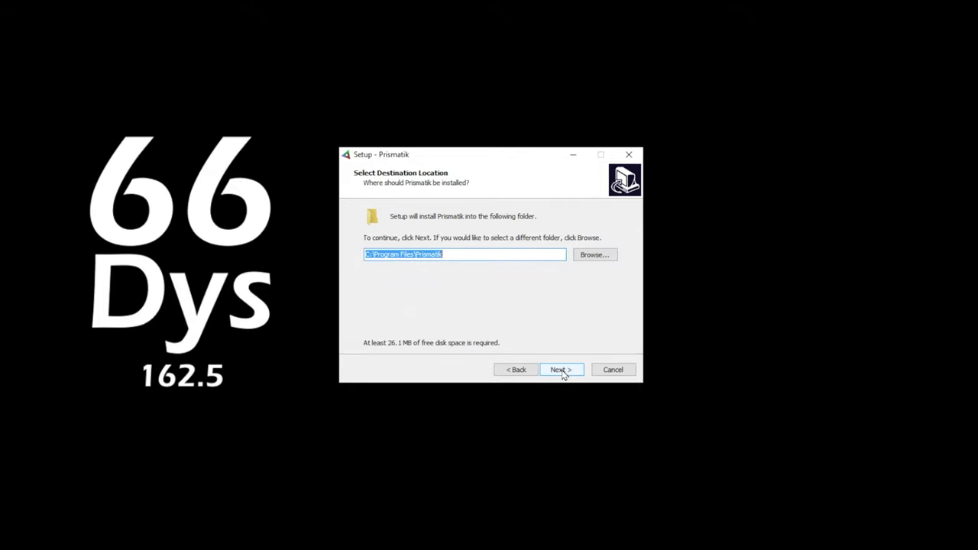
Step: Keep the default install and Start Menu folders, skip extra tasks, and install Prismatik
{"action": "left_click", "coordinate": [560, 370]}
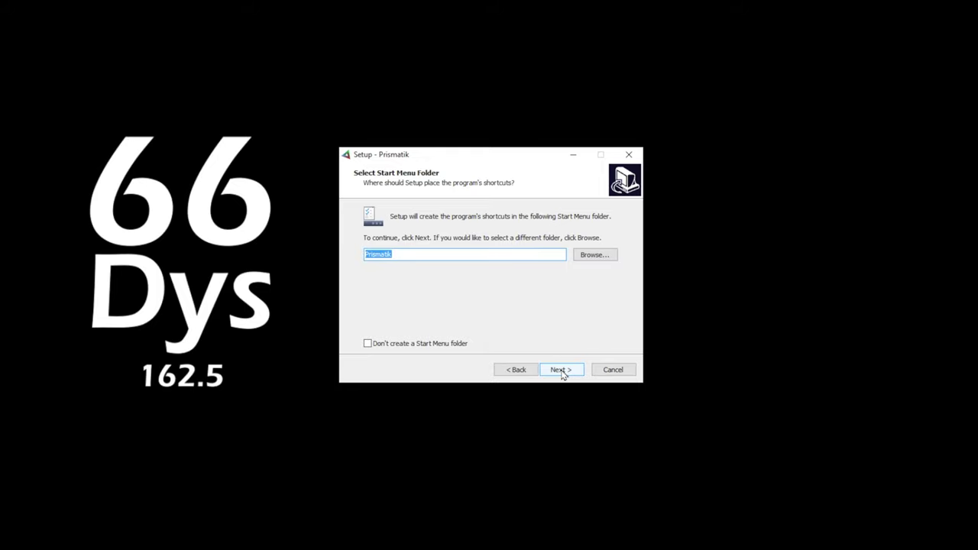
{"action": "left_click", "coordinate": [560, 370]}
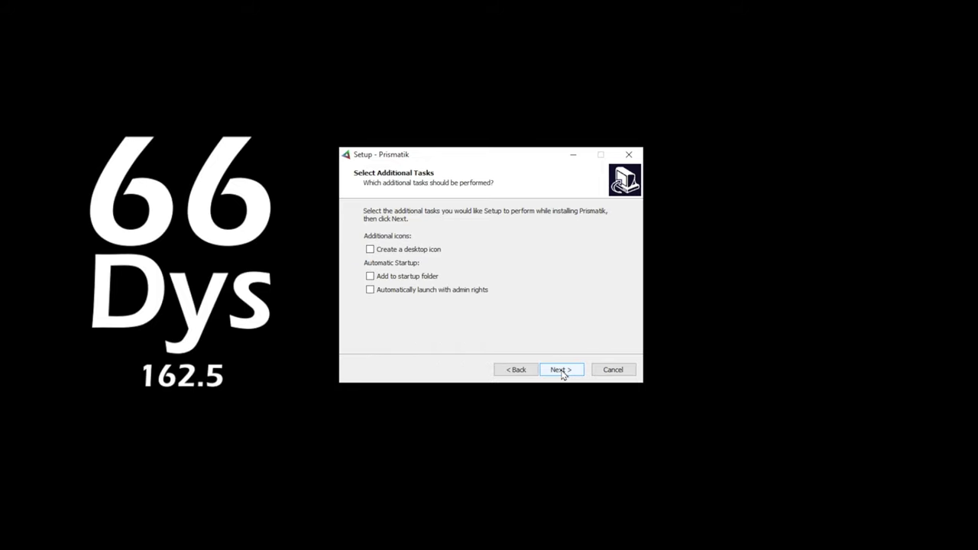
{"action": "left_click", "coordinate": [561, 370]}
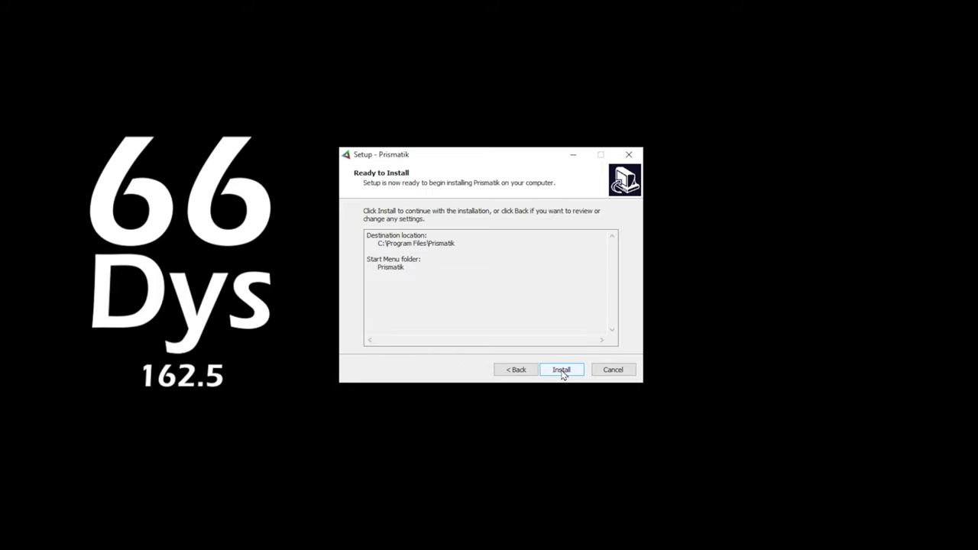
{"action": "left_click", "coordinate": [561, 371]}
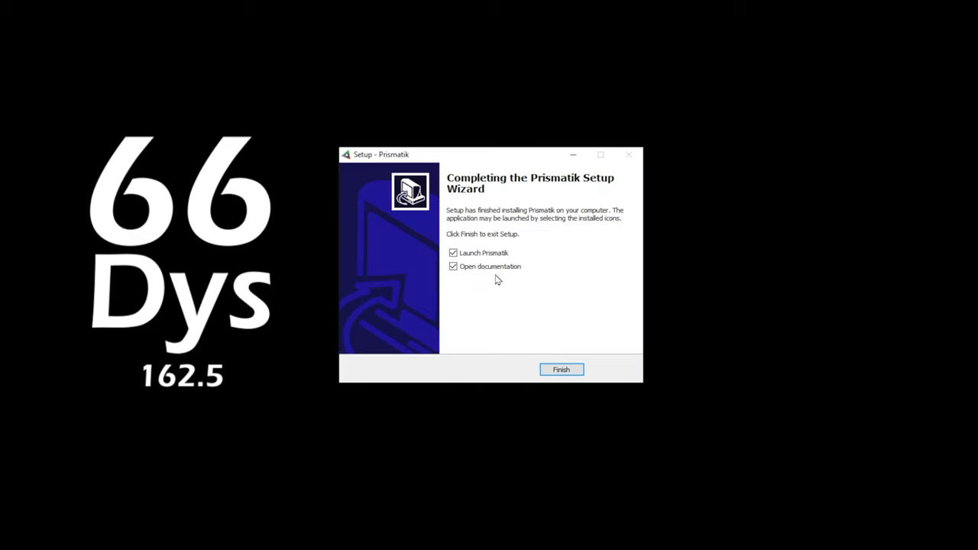
Step: Launch Prismatik and run the device configuration wizard with Adalight as the device
{"action": "left_click", "coordinate": [563, 371]}
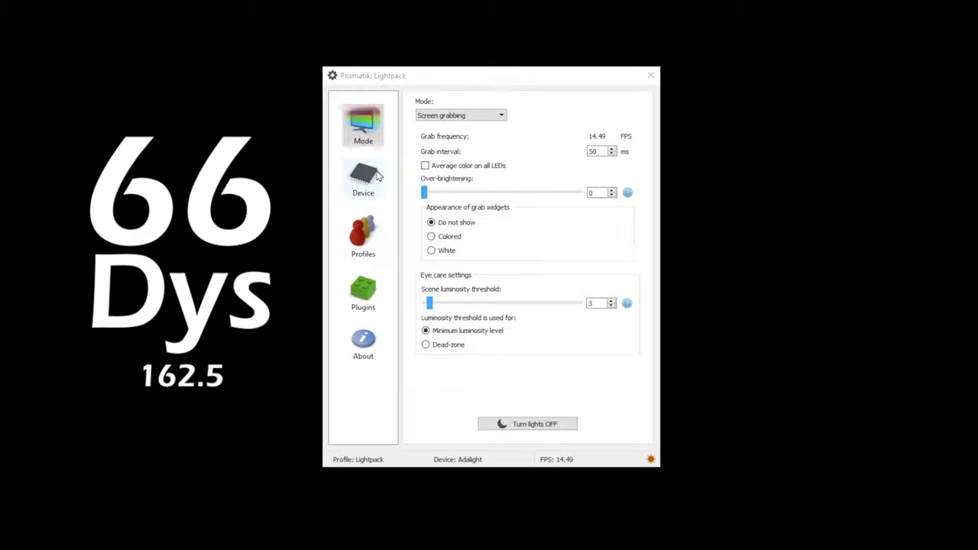
{"action": "left_click", "coordinate": [365, 176]}
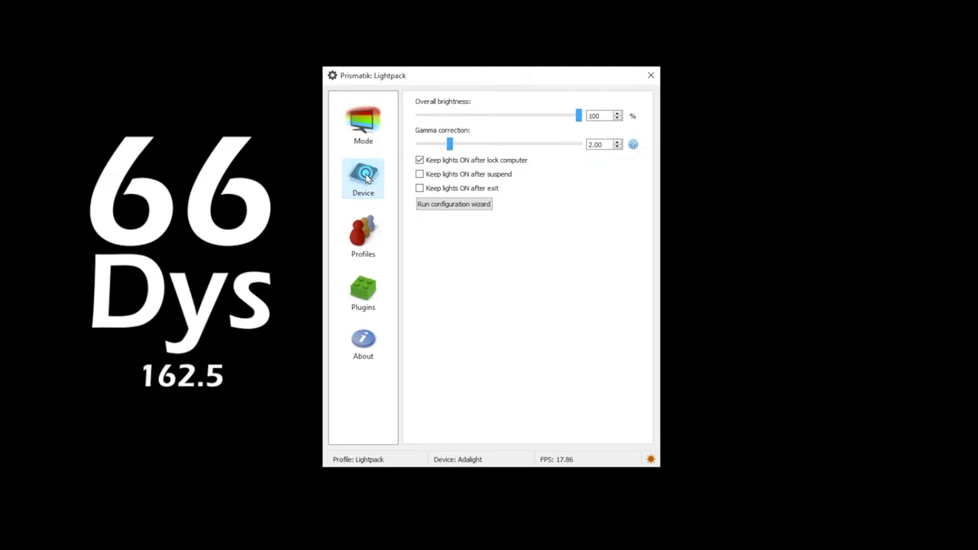
{"action": "left_click", "coordinate": [443, 205]}
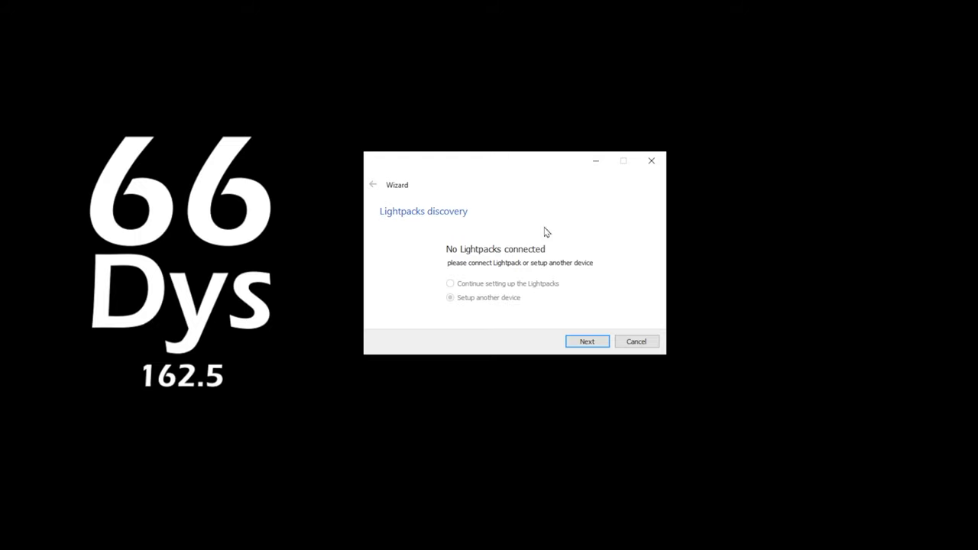
{"action": "left_click", "coordinate": [586, 341]}
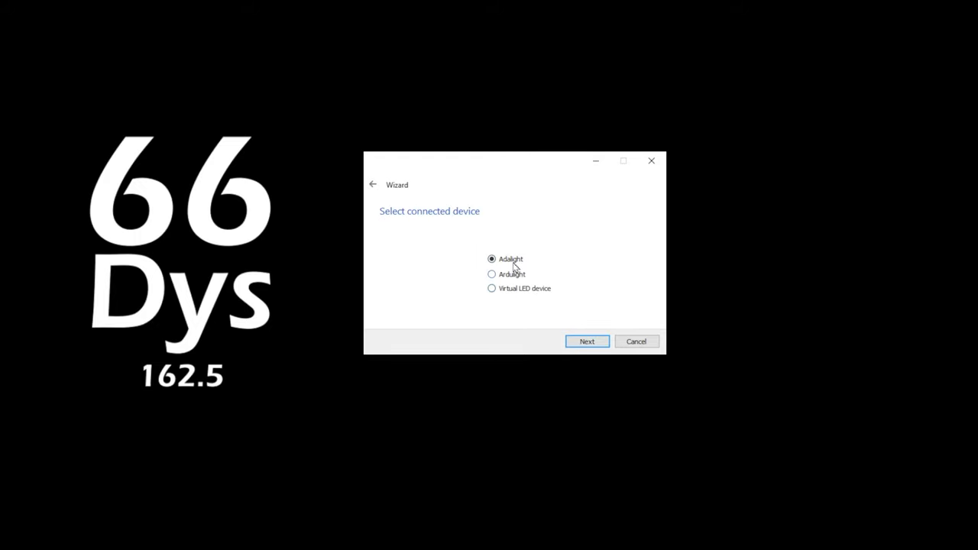
{"action": "left_click", "coordinate": [578, 343]}
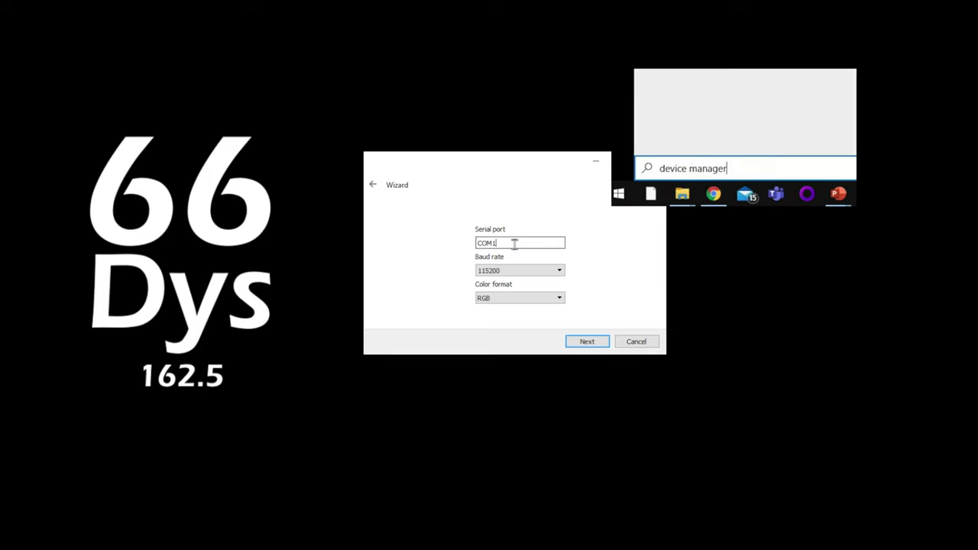
Step: Change the serial port from COM1 to COM4 and keep the Lightpack profile
{"action": "key", "text": "BackSpace"}
{"action": "type", "text": "4"}
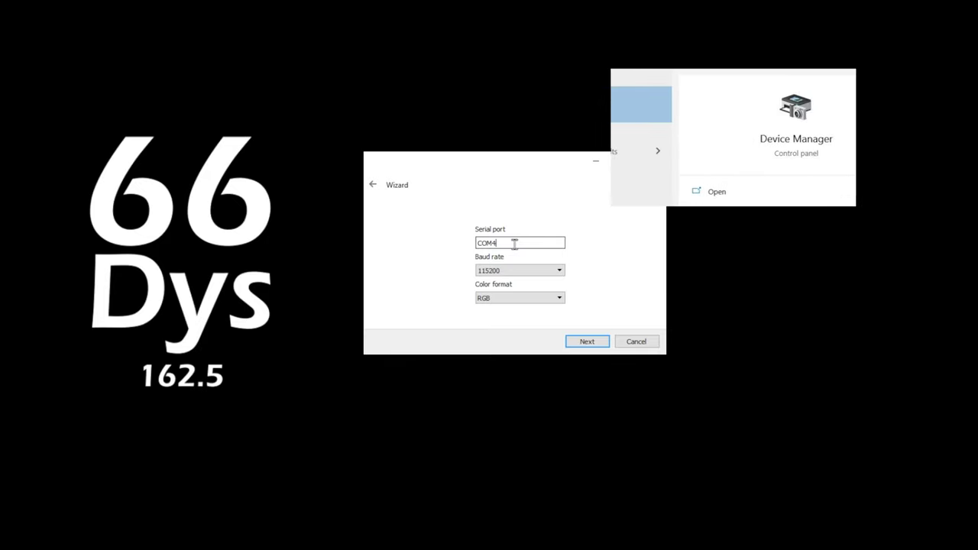
{"action": "left_click", "coordinate": [584, 340]}
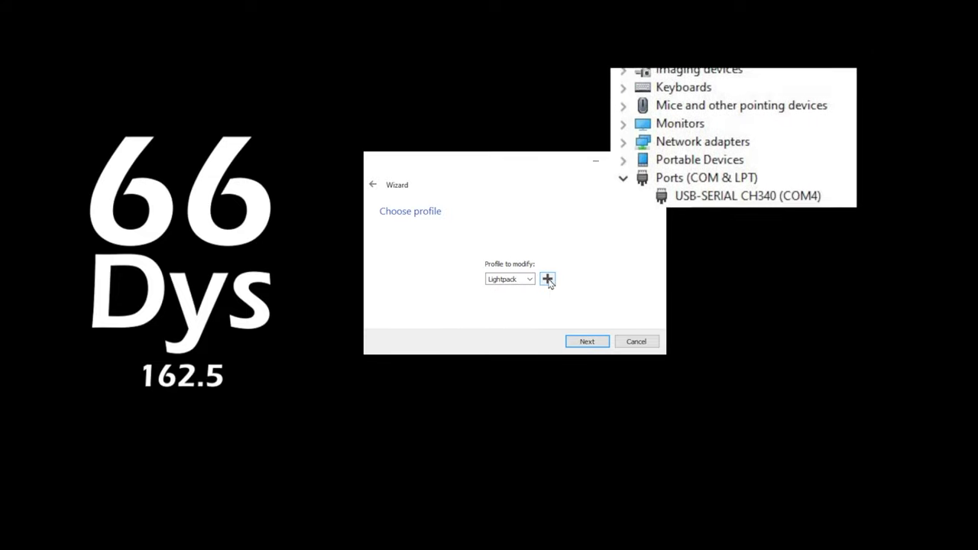
{"action": "left_click", "coordinate": [584, 342]}
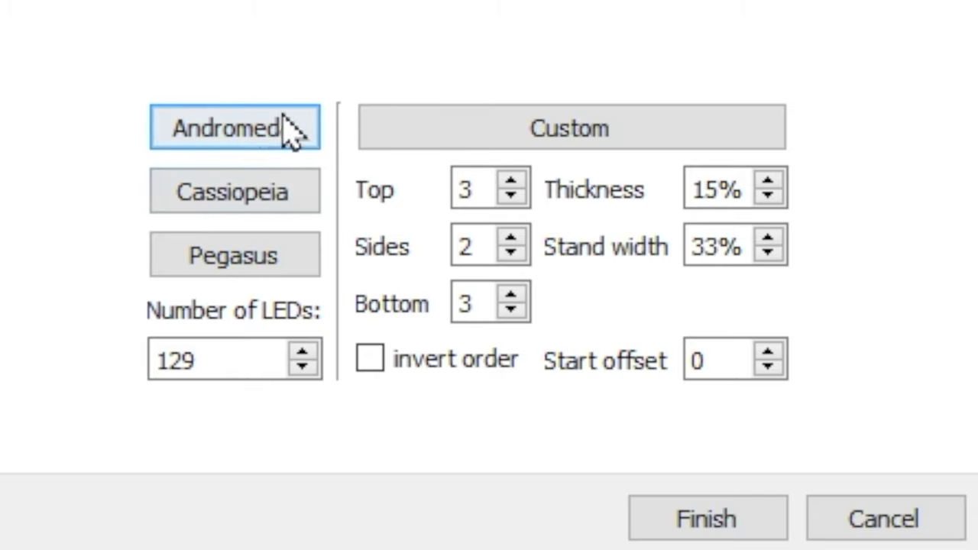
{"action": "left_click", "coordinate": [249, 122]}
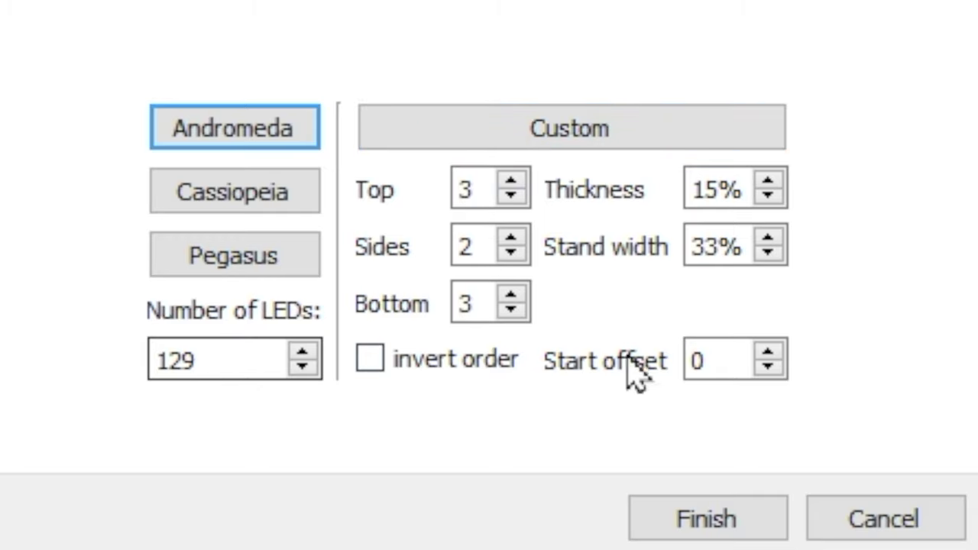
{"action": "left_click", "coordinate": [418, 359]}
{"action": "left_click", "coordinate": [431, 359]}
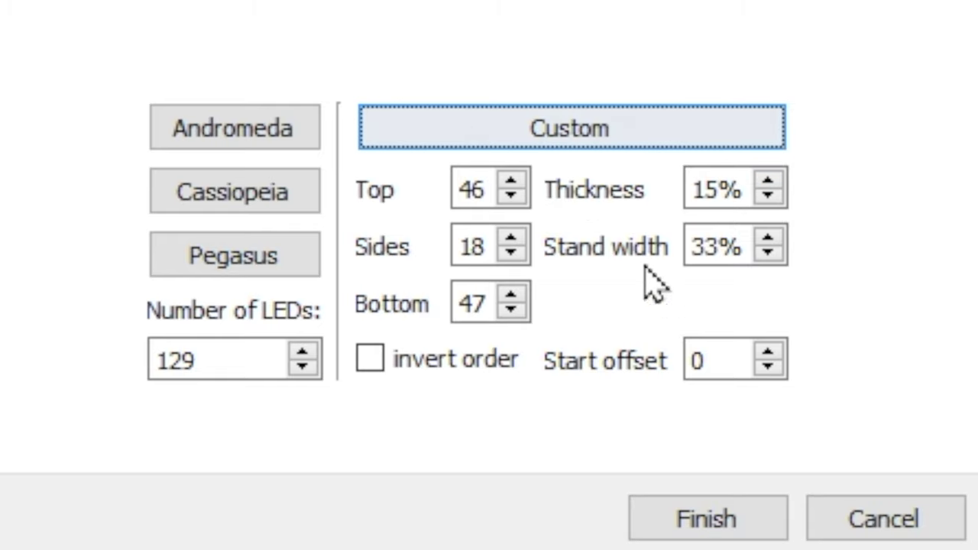
Step: Try different start offsets, applying the custom layout with offset -2
{"action": "left_click", "coordinate": [767, 353]}
{"action": "left_click", "coordinate": [768, 352]}
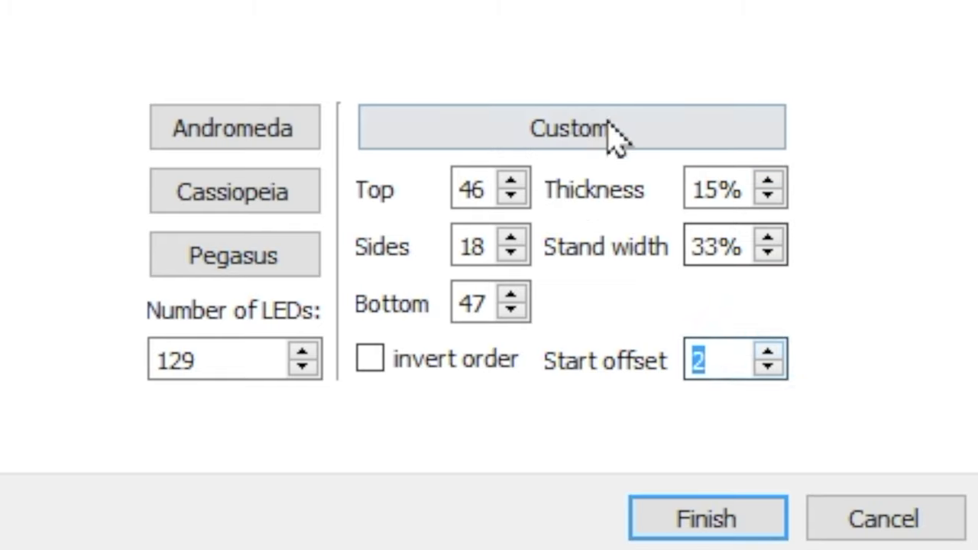
{"action": "left_click", "coordinate": [585, 142]}
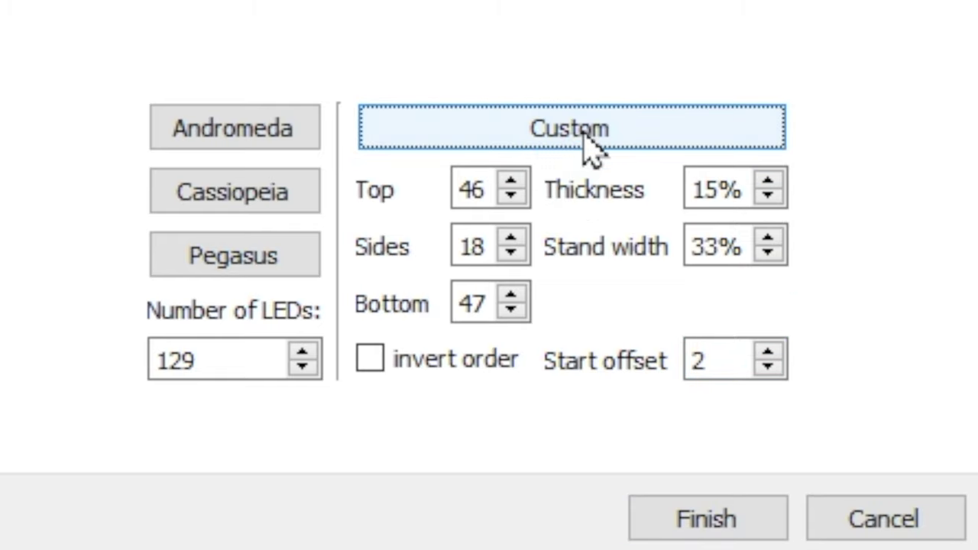
{"action": "left_click", "coordinate": [773, 368]}
{"action": "left_click", "coordinate": [773, 369]}
{"action": "left_click", "coordinate": [773, 368]}
{"action": "left_click", "coordinate": [773, 368]}
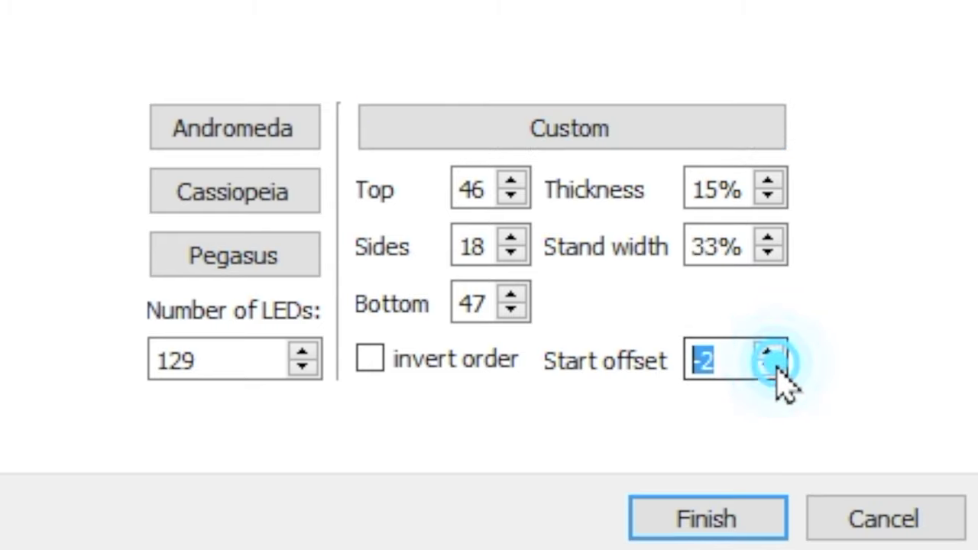
{"action": "left_click", "coordinate": [631, 139]}
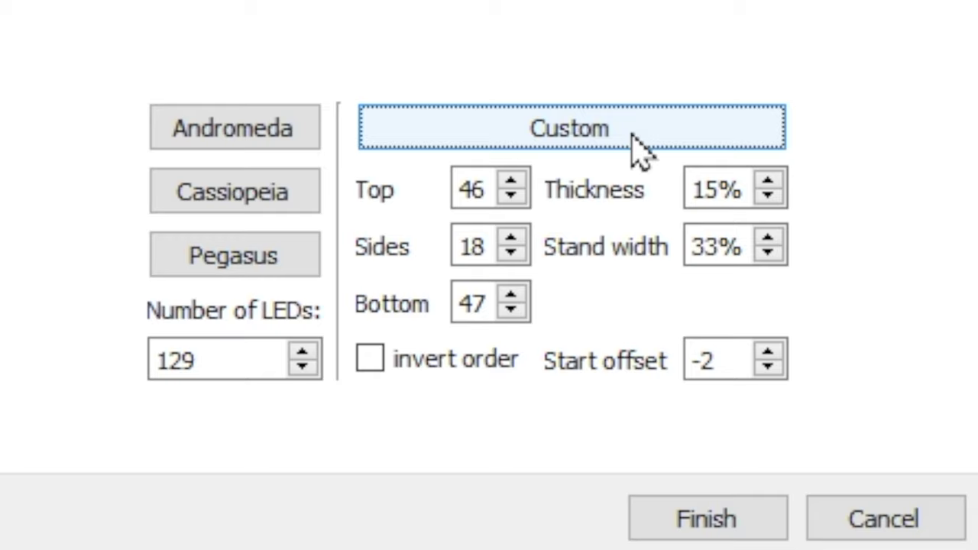
Step: Return the start offset to 0 and apply the custom layout with 5% thickness
{"action": "left_click", "coordinate": [768, 370]}
{"action": "left_click", "coordinate": [767, 352]}
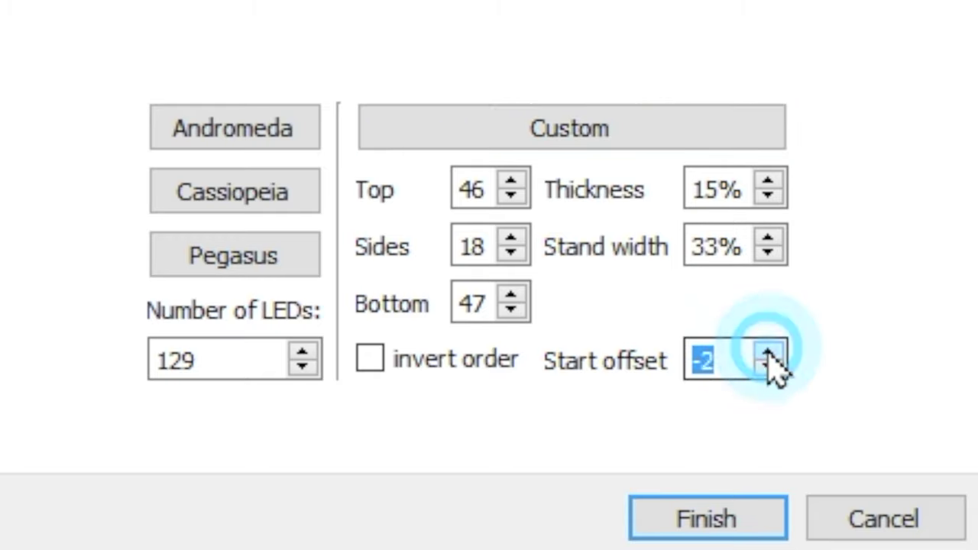
{"action": "left_click", "coordinate": [769, 353]}
{"action": "left_click", "coordinate": [768, 353]}
{"action": "left_click", "coordinate": [704, 187]}
{"action": "double_click", "coordinate": [704, 188]}
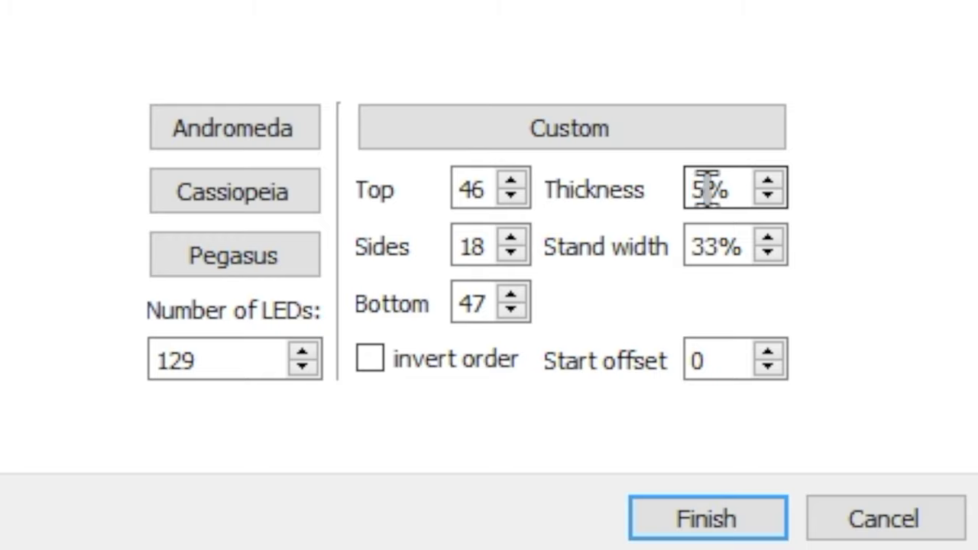
{"action": "left_click", "coordinate": [647, 145]}
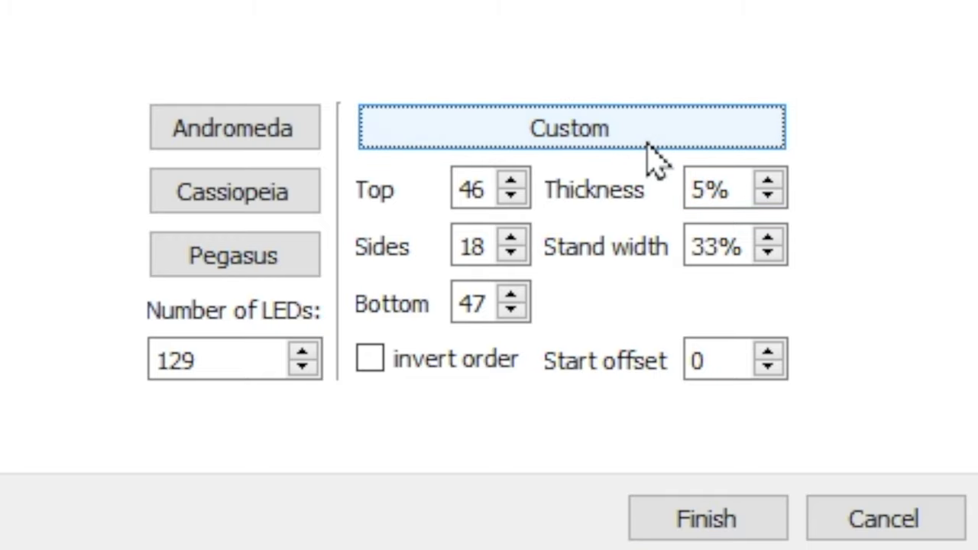
Step: Edit the Stand width, then set Thickness to 1% and apply the custom layout
{"action": "double_click", "coordinate": [702, 245]}
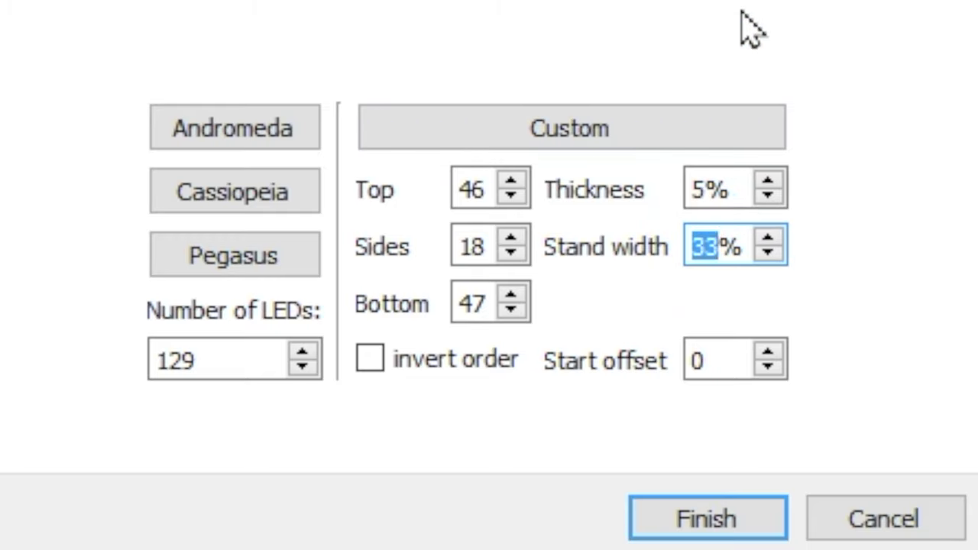
{"action": "left_click", "coordinate": [493, 140]}
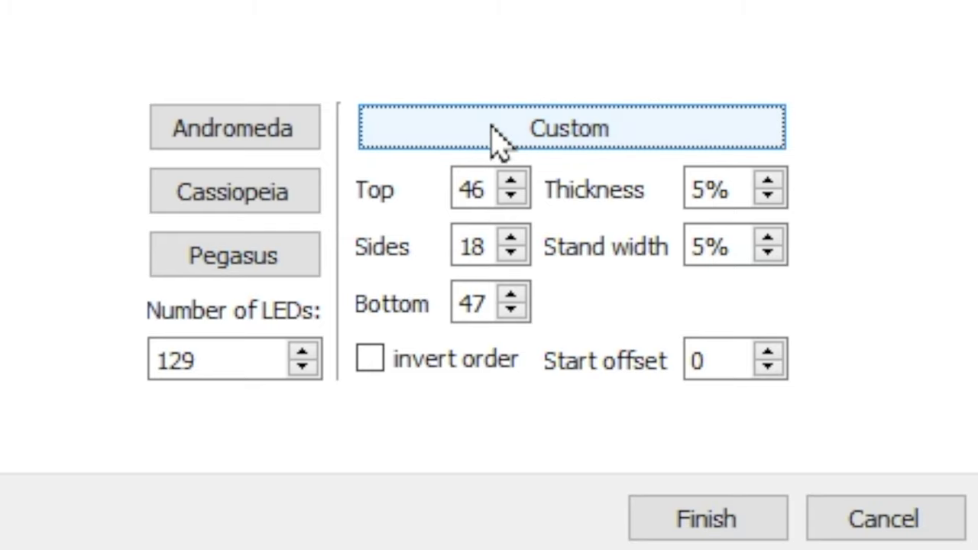
{"action": "left_click_drag", "start_coordinate": [721, 187], "coordinate": [704, 187]}
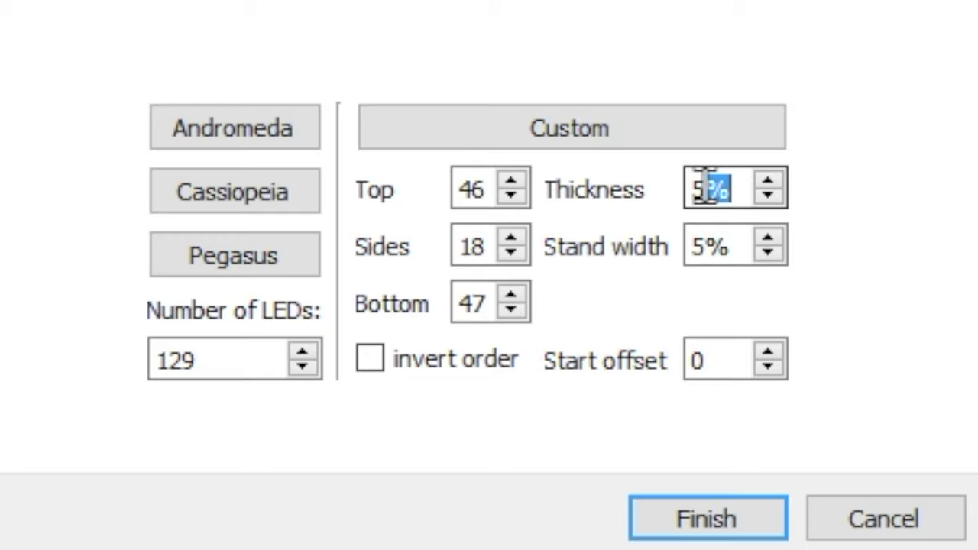
{"action": "left_click_drag", "start_coordinate": [694, 187], "coordinate": [715, 187]}
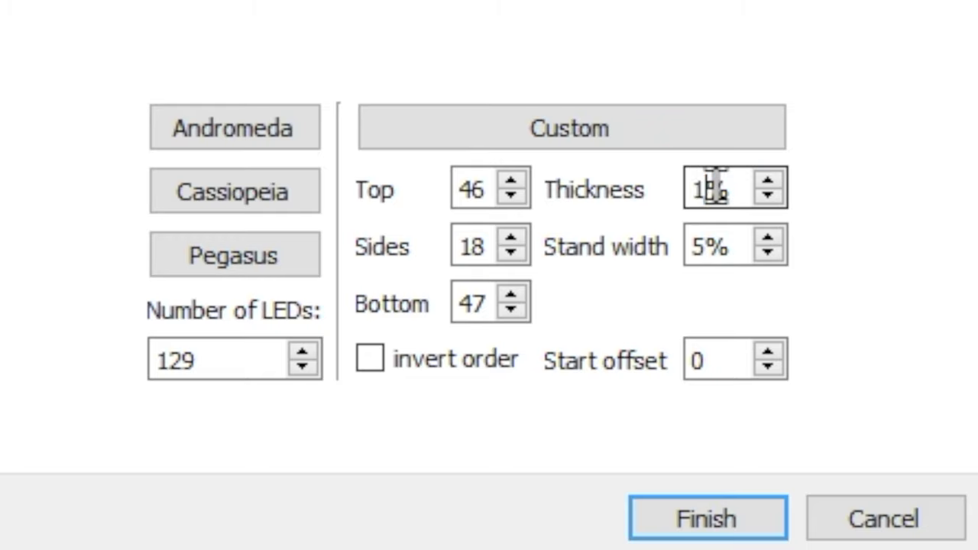
{"action": "left_click", "coordinate": [690, 146]}
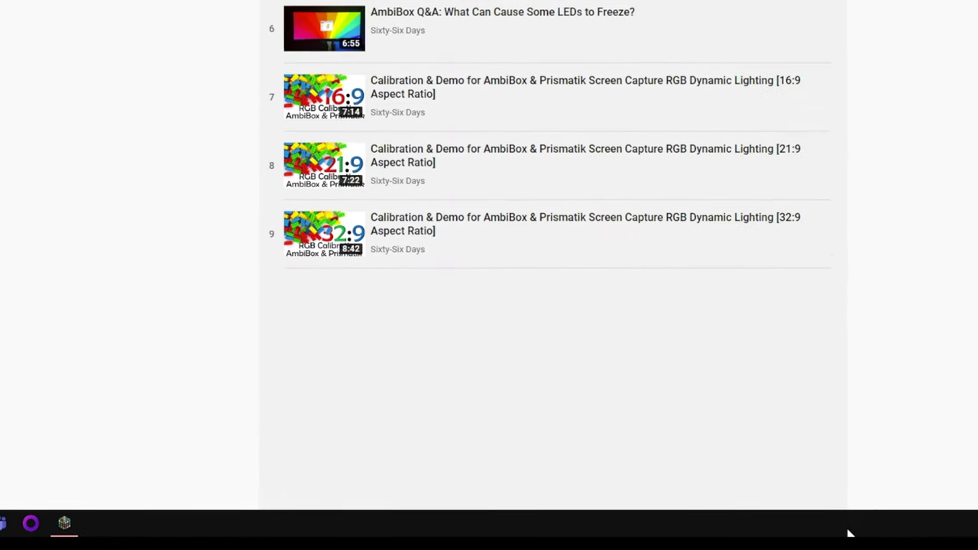
Step: Turn on 'Automatically hide the taskbar in desktop mode' from Taskbar settings
{"action": "right_click", "coordinate": [917, 532]}
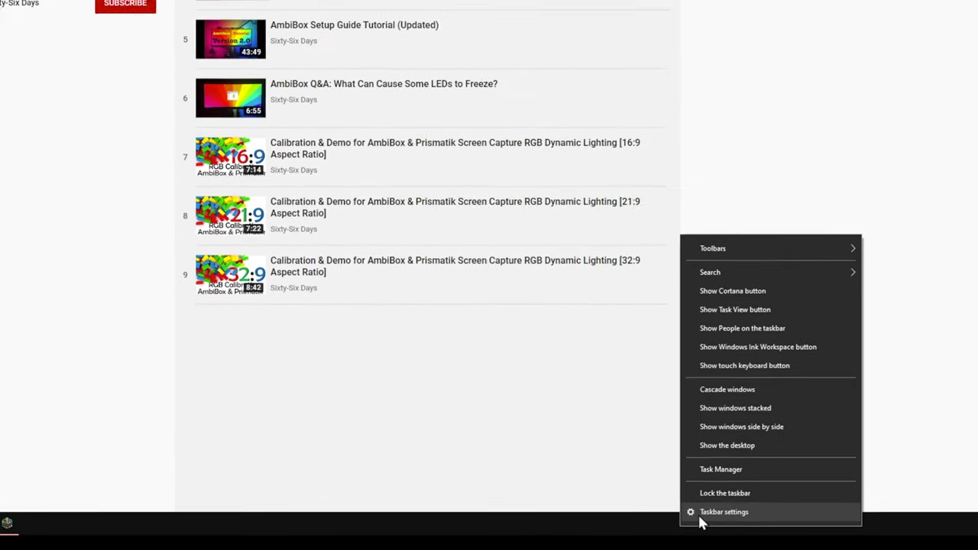
{"action": "left_click", "coordinate": [740, 514]}
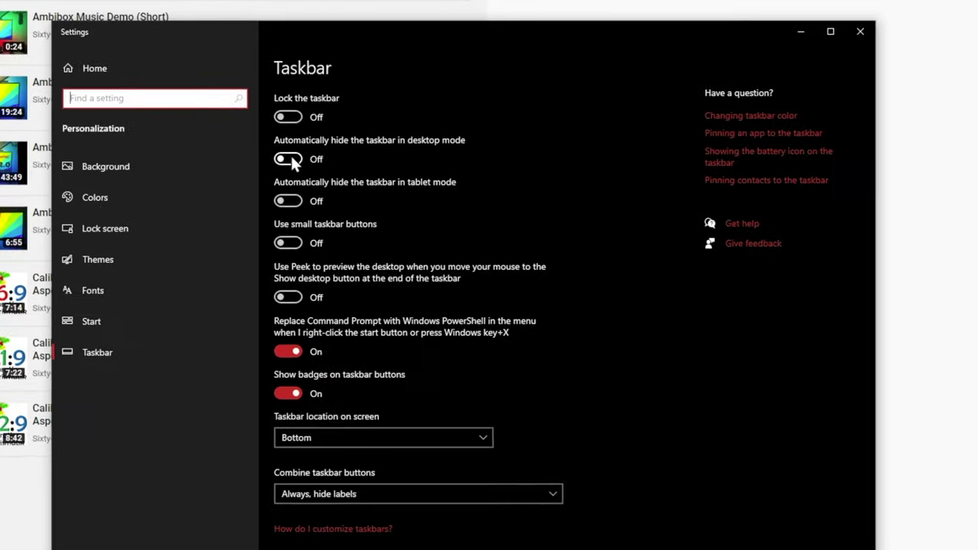
{"action": "left_click", "coordinate": [259, 188]}
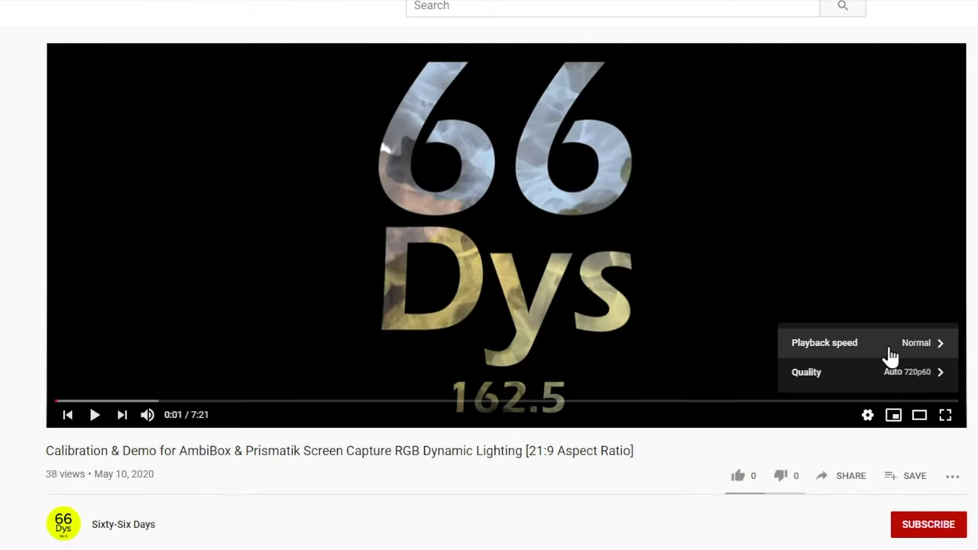
{"action": "left_click", "coordinate": [889, 350]}
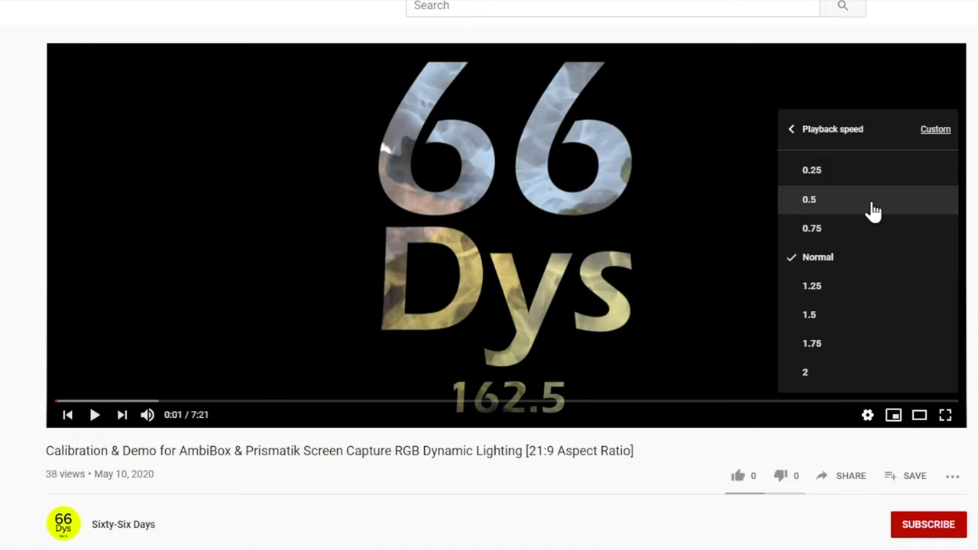
Step: Slow the 21:9 demo video to 0.5 speed and play it full screen
{"action": "left_click", "coordinate": [870, 200]}
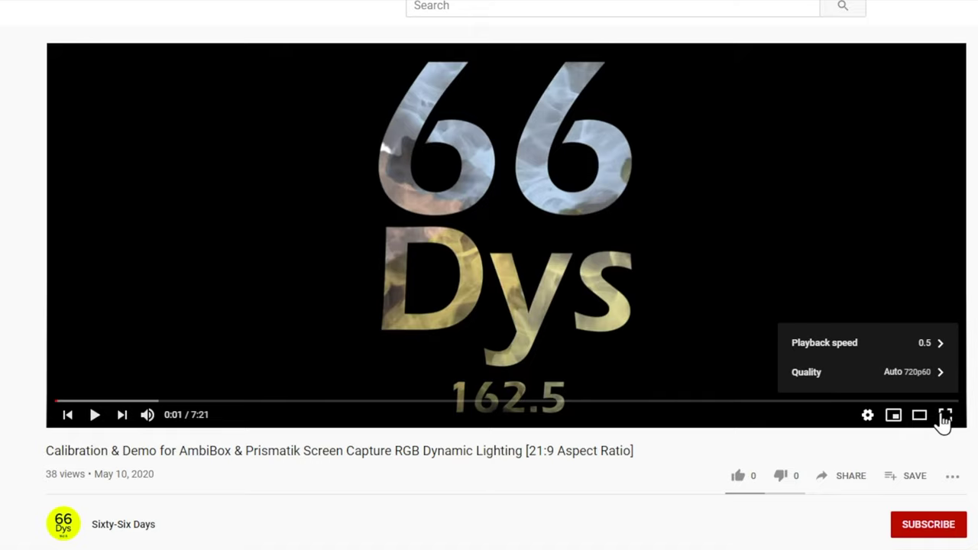
{"action": "left_click", "coordinate": [945, 415]}
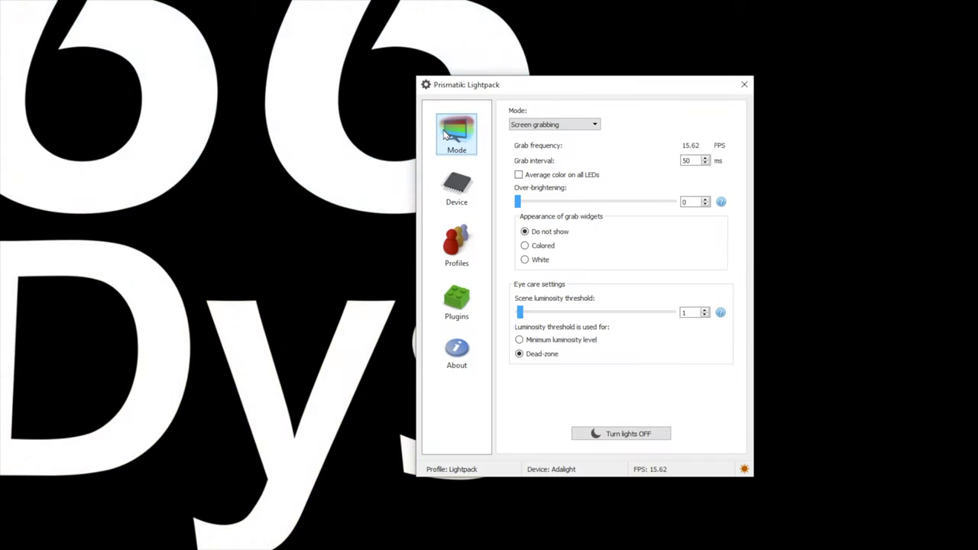
Step: Show the Device, Profiles, Plugins and About pages in turn
{"action": "left_click", "coordinate": [444, 190]}
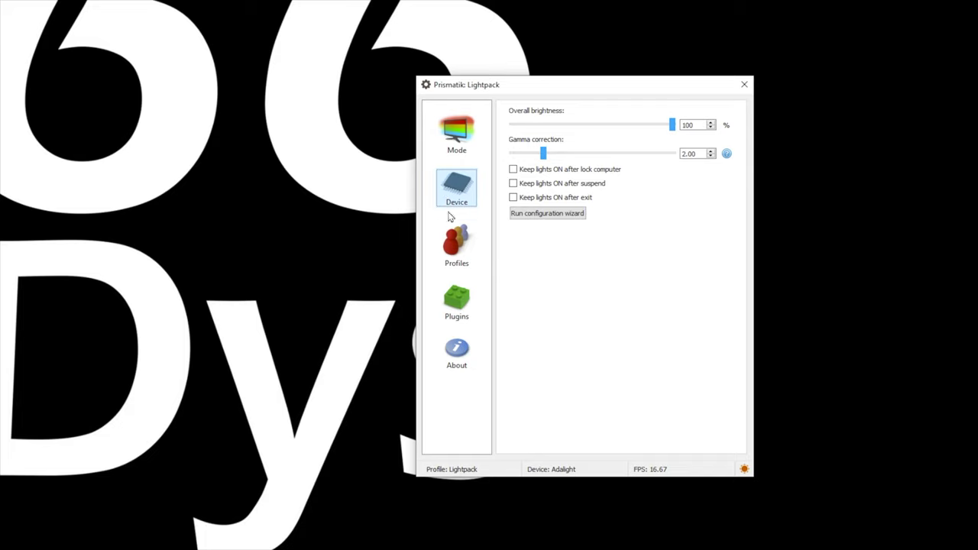
{"action": "left_click", "coordinate": [457, 250]}
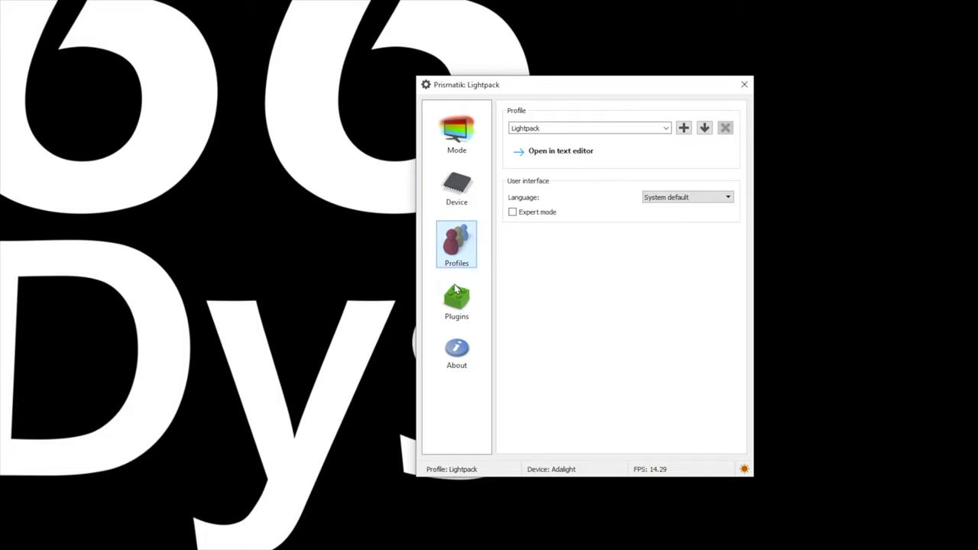
{"action": "left_click", "coordinate": [455, 295]}
{"action": "left_click", "coordinate": [456, 356]}
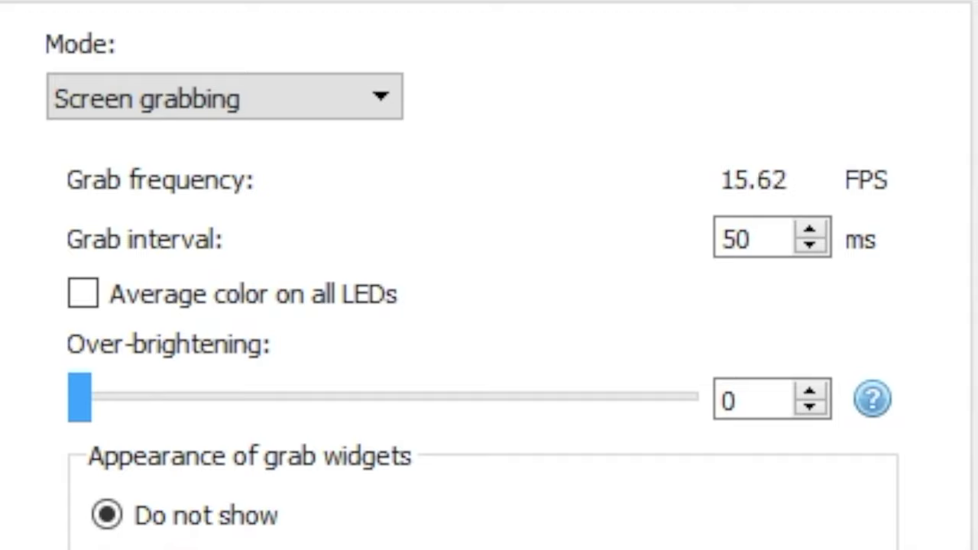
Step: Open and close the capture mode list unchanged, then clear the 1 ms grab interval
{"action": "left_click", "coordinate": [115, 100]}
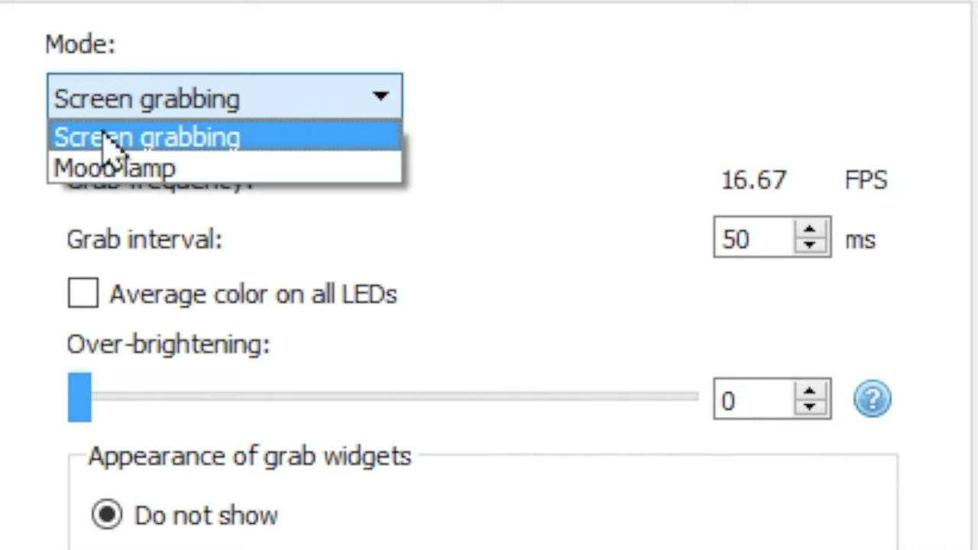
{"action": "left_click", "coordinate": [124, 6]}
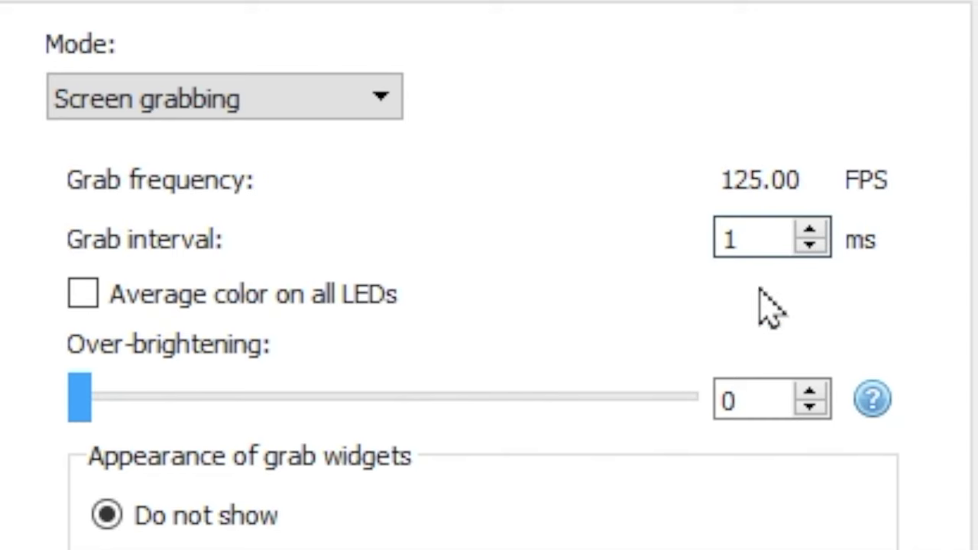
{"action": "left_click", "coordinate": [600, 177]}
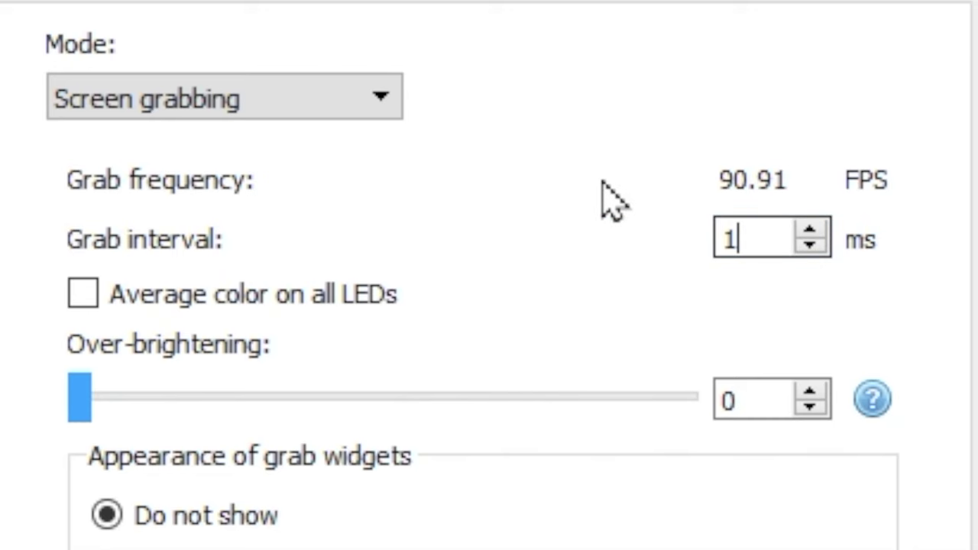
{"action": "key", "text": "BackSpace"}
Step: Enter a 50 ms grab interval and enable Average color on all LEDs
{"action": "type", "text": "50"}
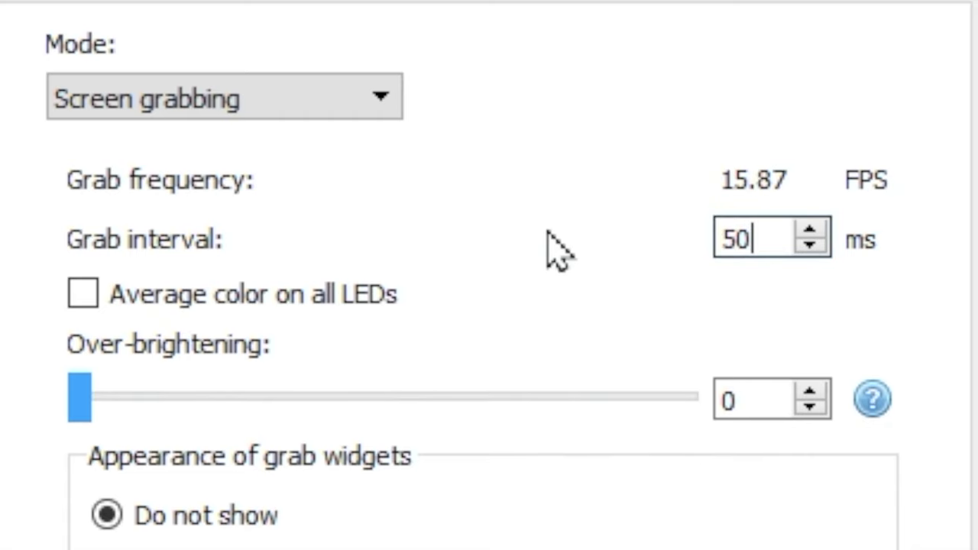
{"action": "left_click", "coordinate": [356, 306]}
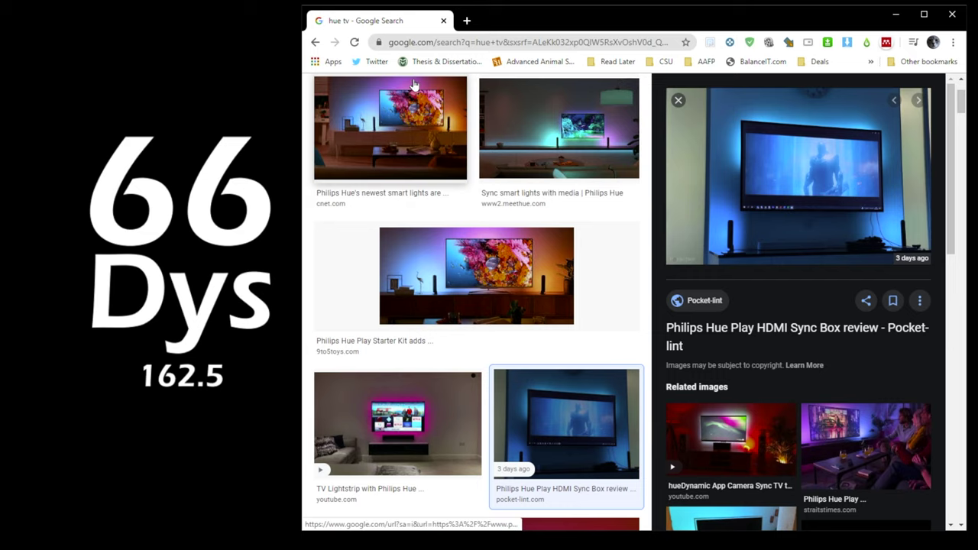
{"action": "scroll", "coordinate": [458, 191], "scroll_direction": "up", "scroll_amount": 3}
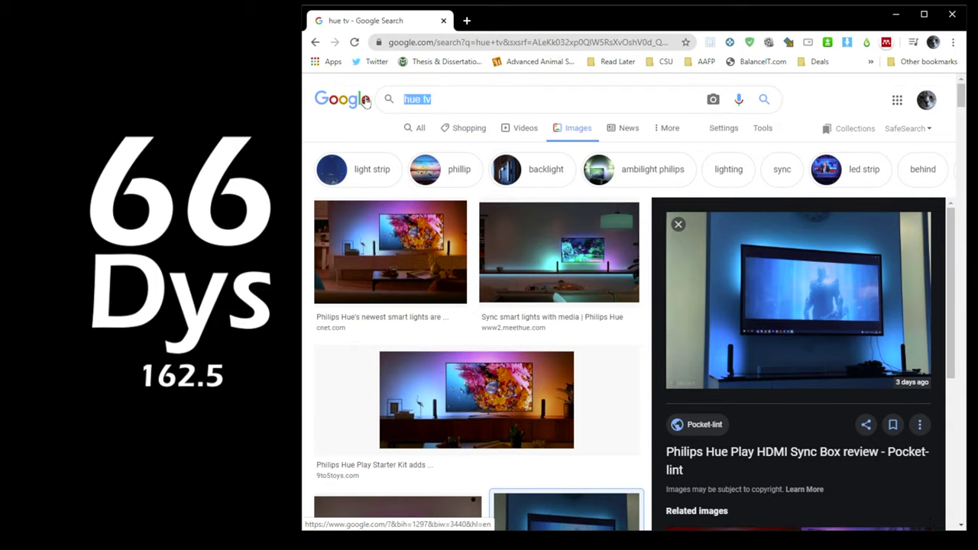
Step: Search Google Images for 'ambilight' and open the Ambilight Twist backlight image
{"action": "type", "text": "am"}
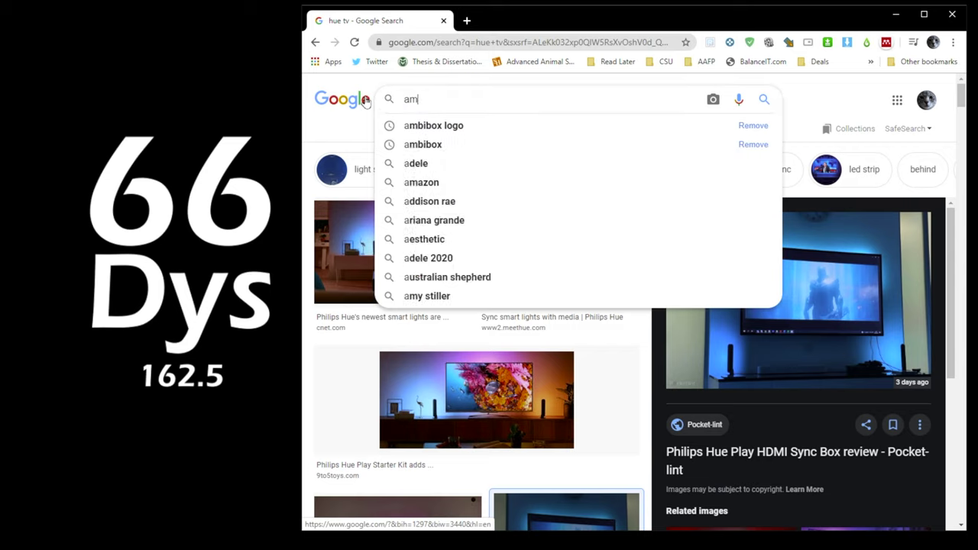
{"action": "type", "text": "bilight"}
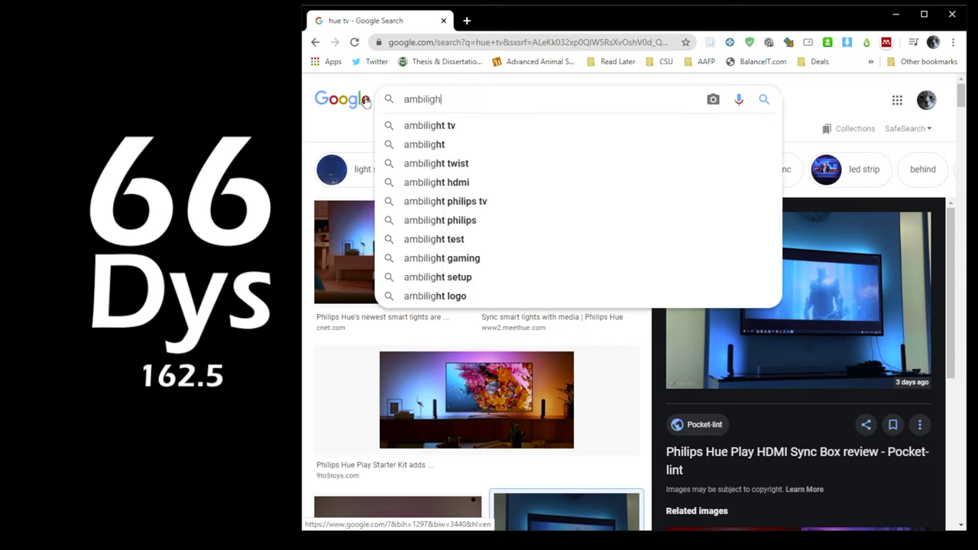
{"action": "key", "text": "Return"}
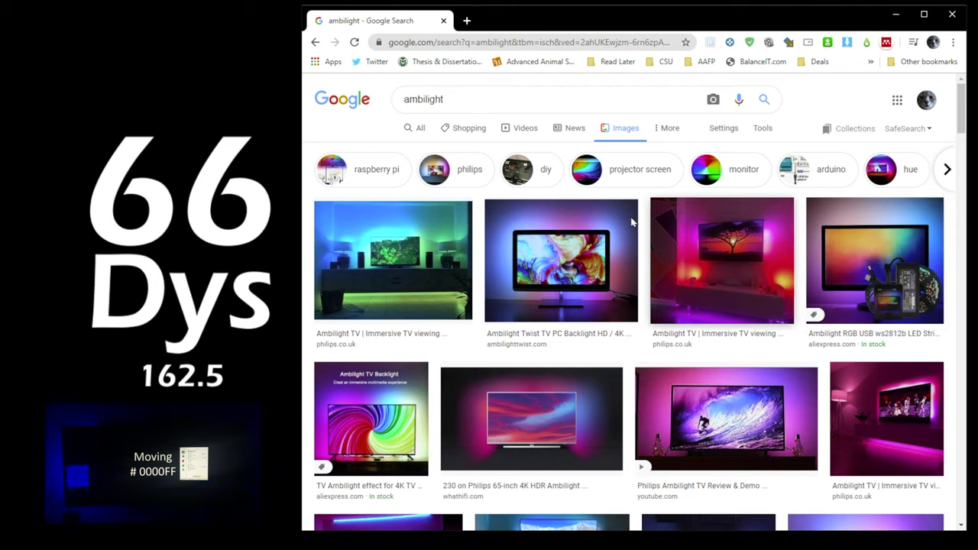
{"action": "left_click", "coordinate": [533, 251]}
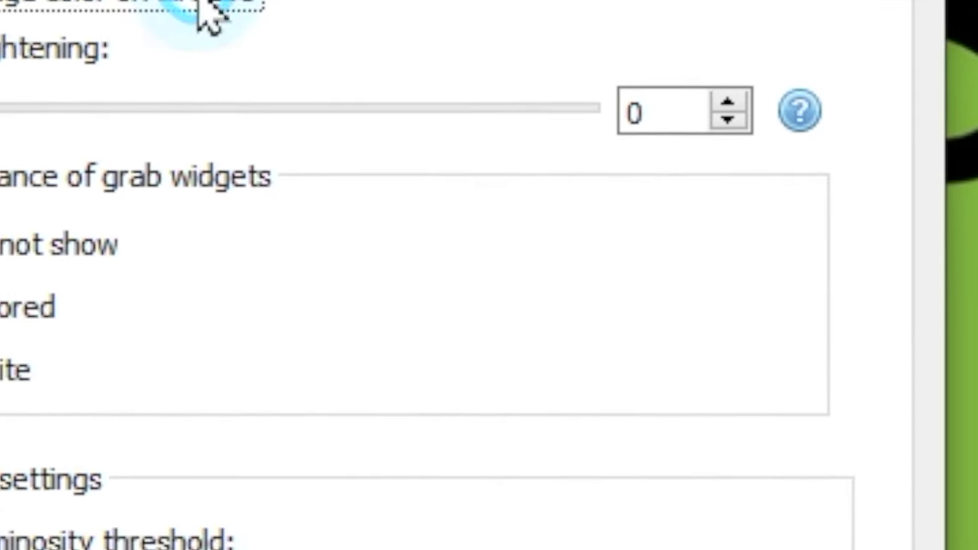
Step: Check the Over-brightening help, then show grab widgets as Colored and finally White
{"action": "left_click", "coordinate": [754, 99]}
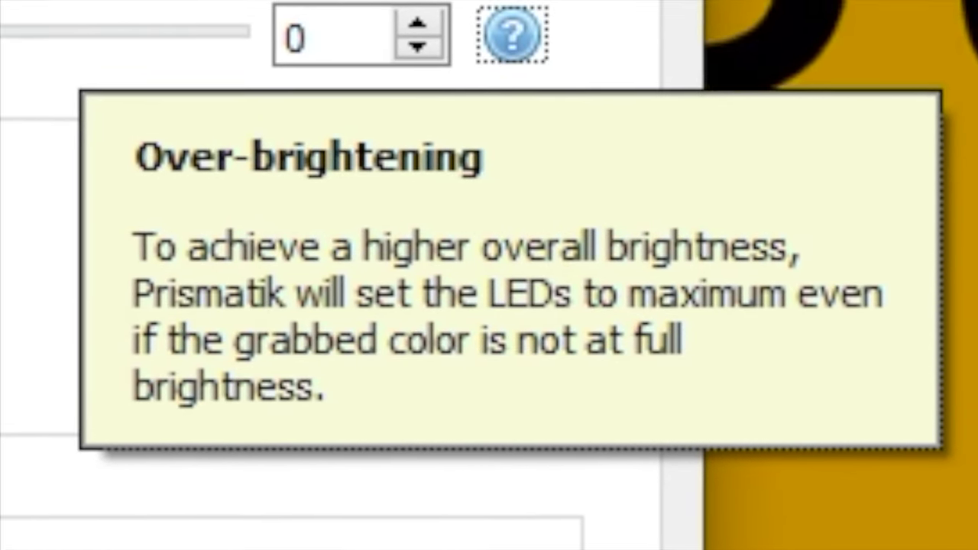
{"action": "left_click", "coordinate": [15, 103]}
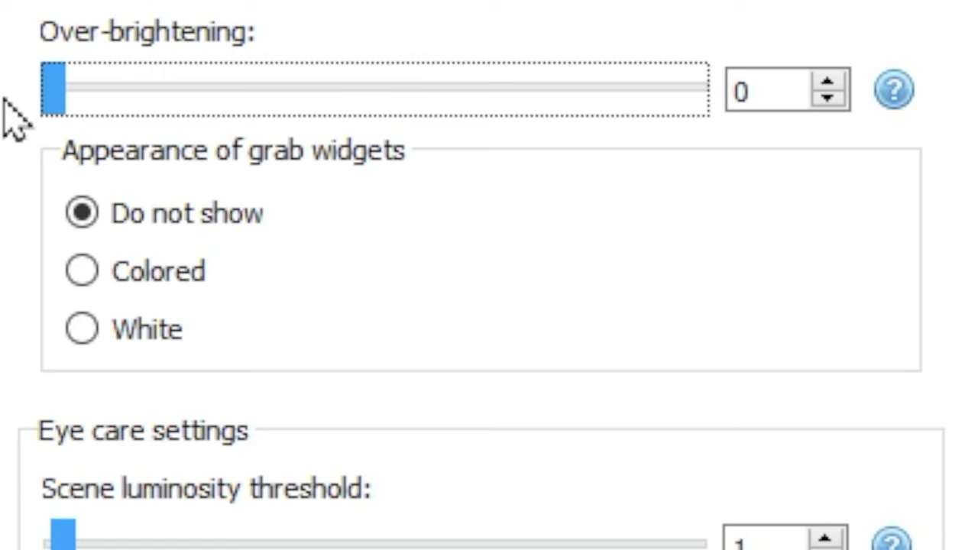
{"action": "left_click", "coordinate": [160, 276]}
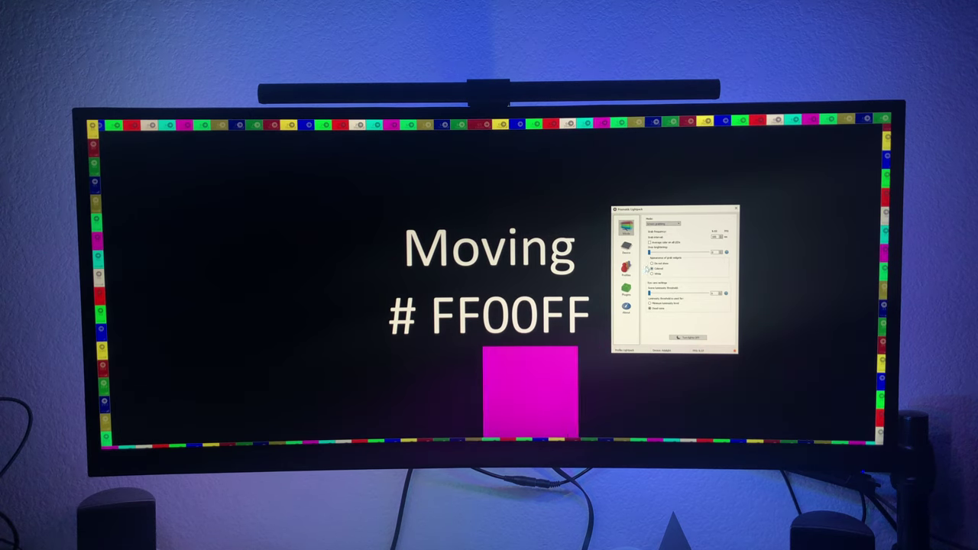
{"action": "left_click", "coordinate": [655, 274]}
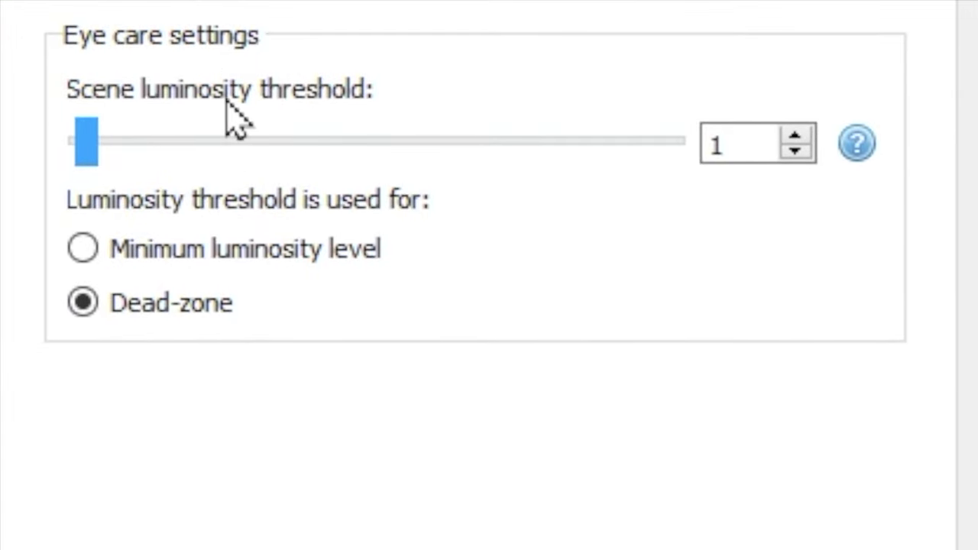
Step: Read the Scene luminosity threshold help and keep the threshold working as a dead-zone
{"action": "left_click", "coordinate": [851, 152]}
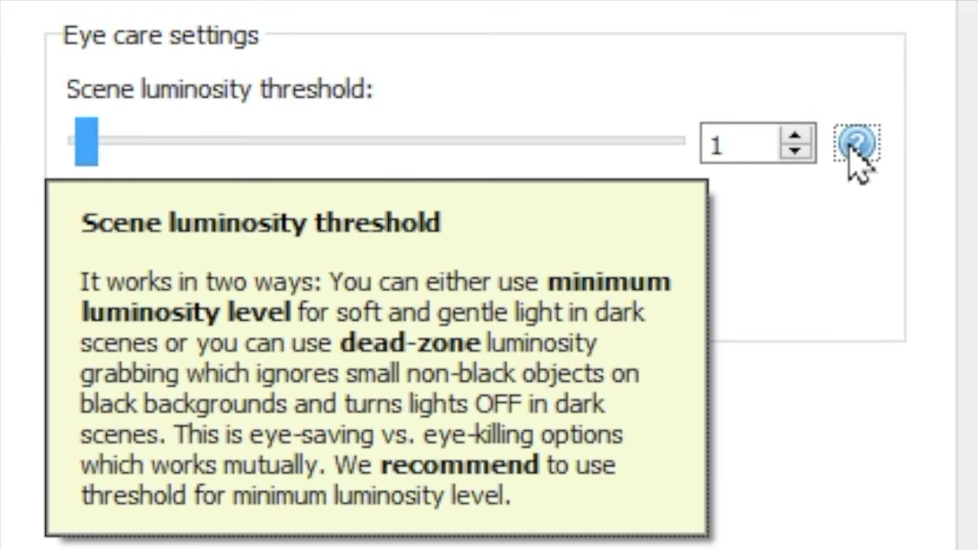
{"action": "left_click", "coordinate": [851, 152]}
{"action": "left_click", "coordinate": [205, 48]}
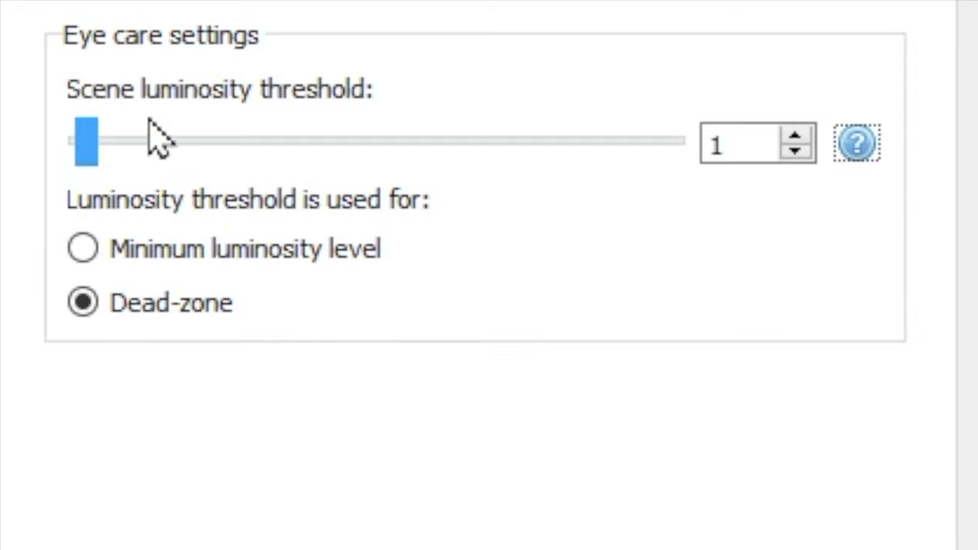
{"action": "left_click", "coordinate": [161, 252]}
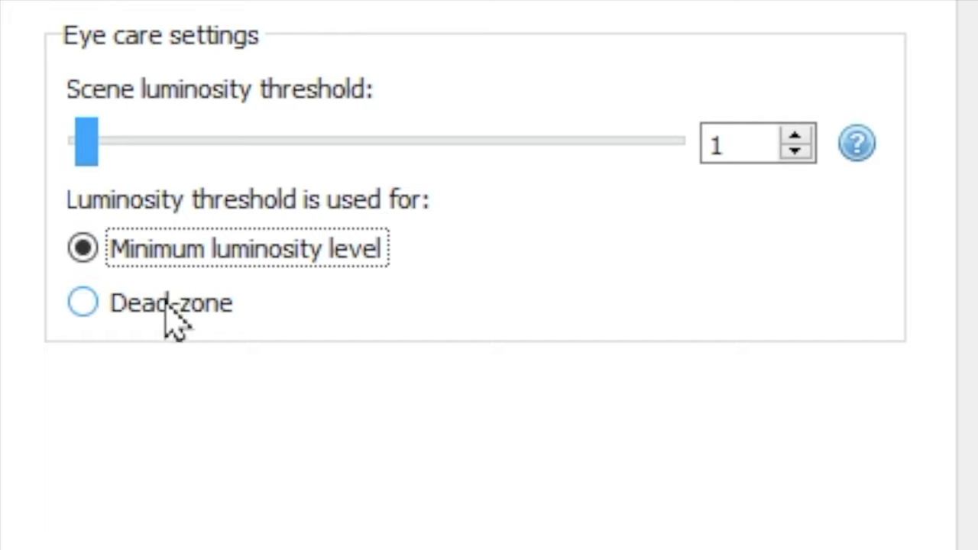
{"action": "left_click", "coordinate": [167, 302]}
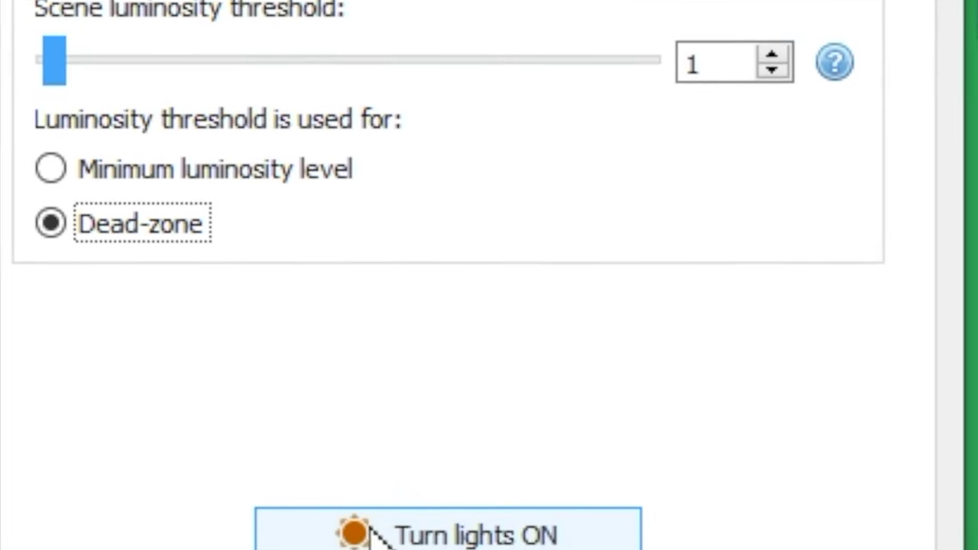
Step: Toggle the LED lights on, off, and back on
{"action": "left_click", "coordinate": [374, 538]}
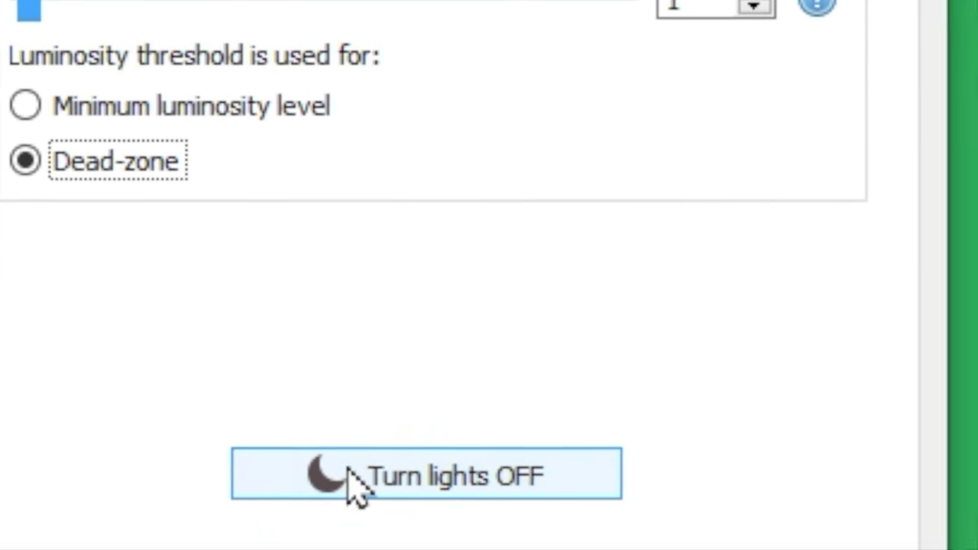
{"action": "left_click", "coordinate": [356, 485]}
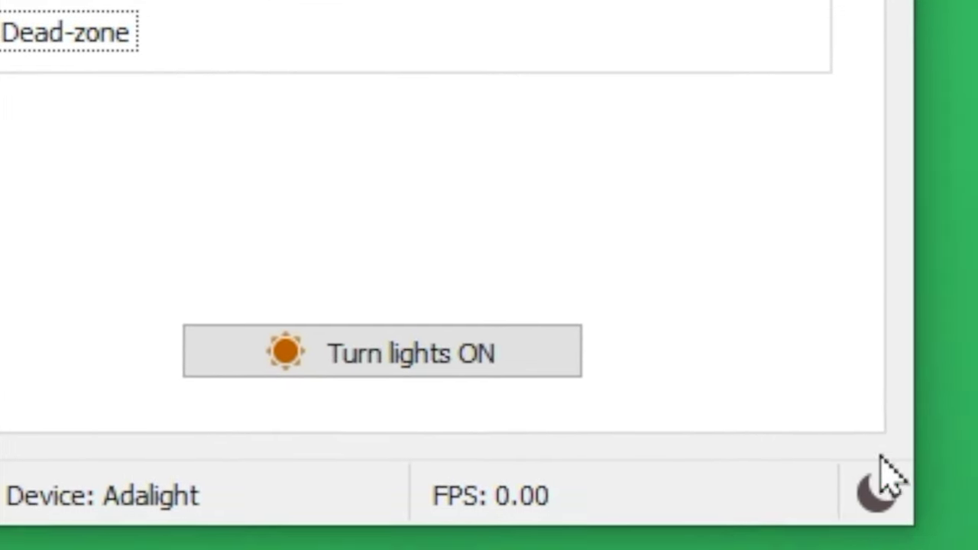
{"action": "left_click", "coordinate": [457, 359]}
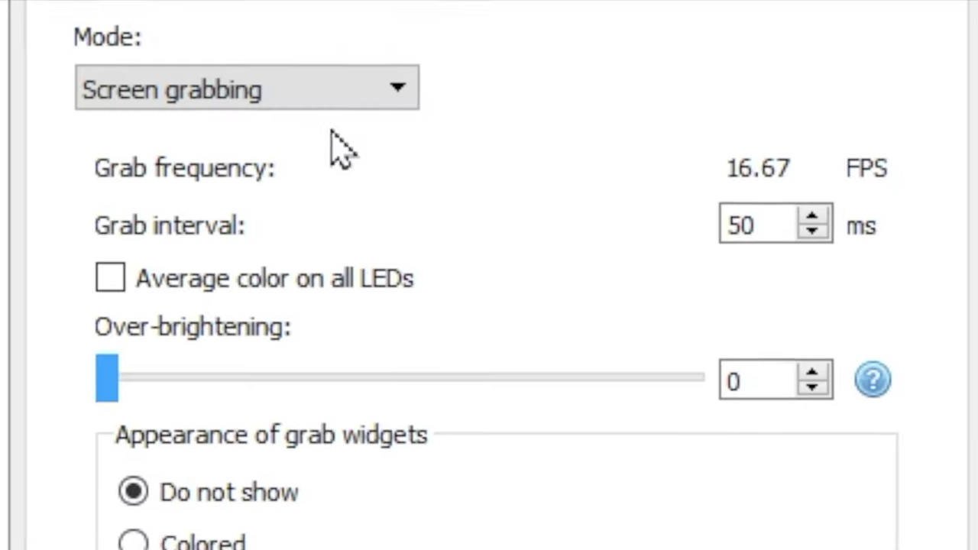
Step: Switch to Mood lamp mode and try red, grey-green and a screen-picked colour
{"action": "left_click", "coordinate": [328, 89]}
{"action": "left_click", "coordinate": [285, 149]}
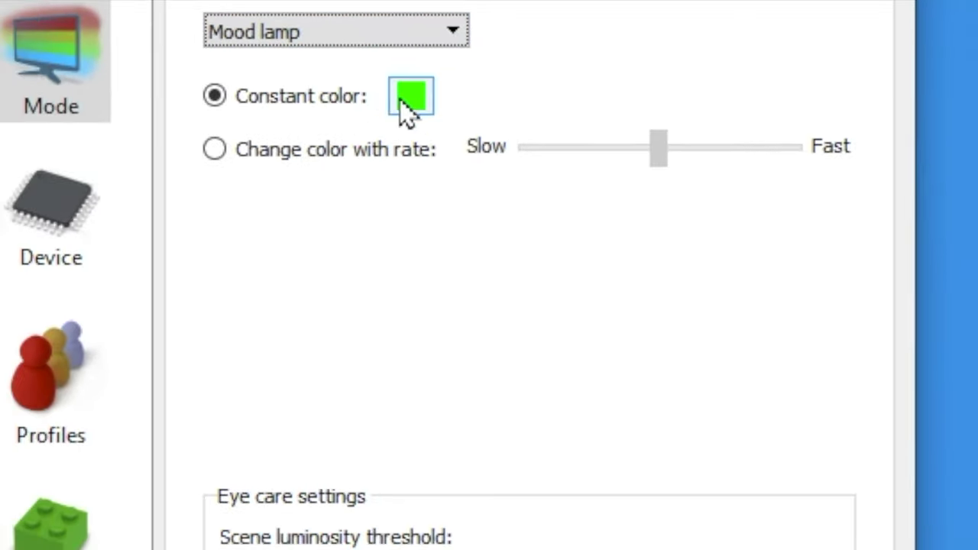
{"action": "left_click", "coordinate": [405, 97]}
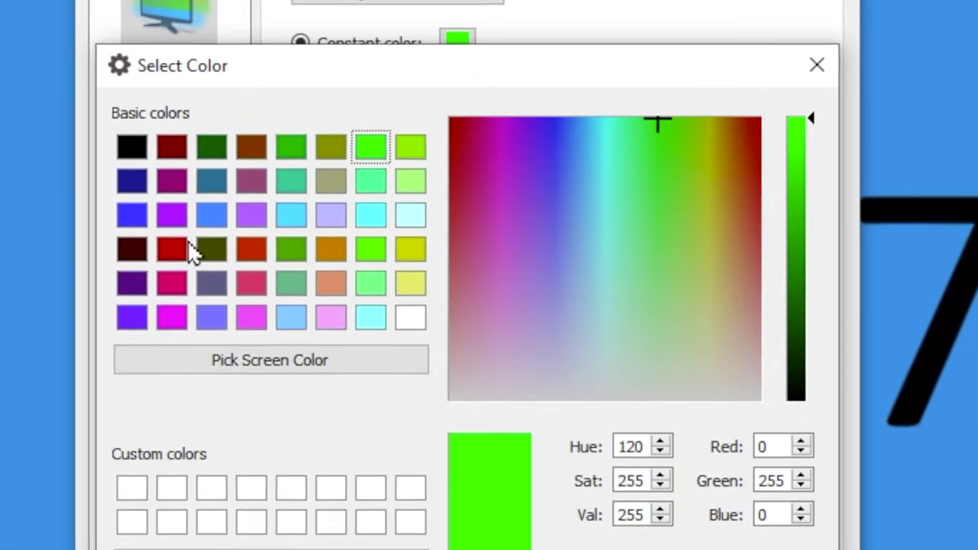
{"action": "left_click", "coordinate": [189, 246]}
{"action": "left_click", "coordinate": [292, 287]}
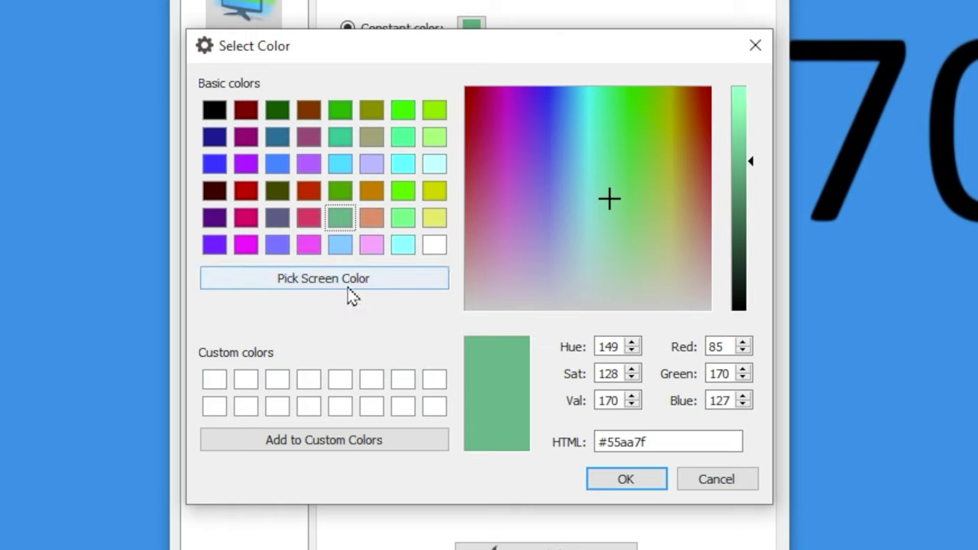
{"action": "left_click", "coordinate": [353, 283]}
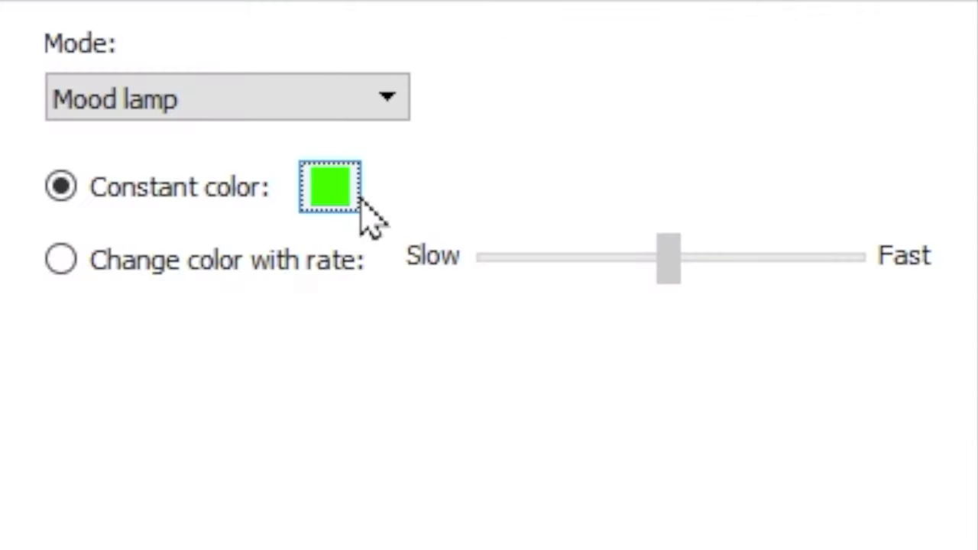
Step: Try rate-based colour changing, revert to constant green, and show the Device settings
{"action": "left_click", "coordinate": [281, 261]}
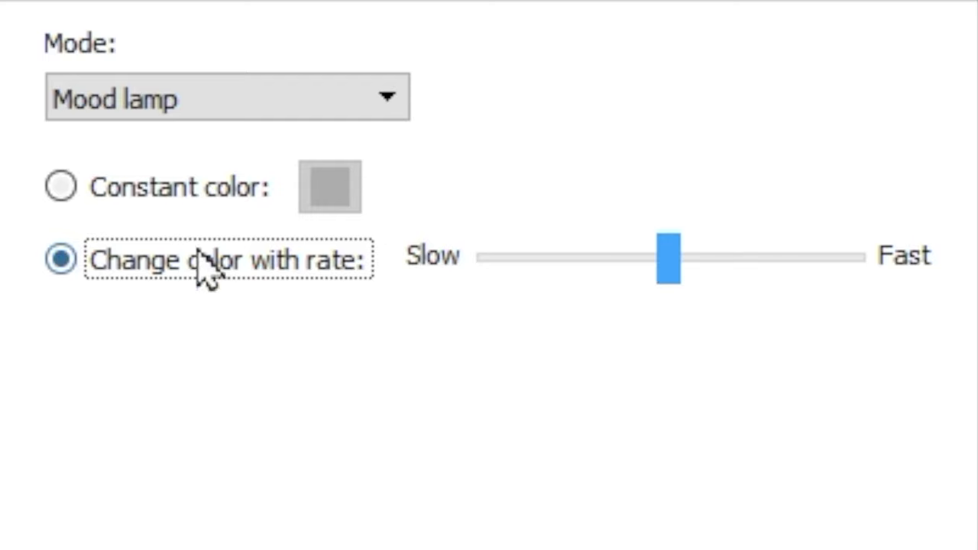
{"action": "left_click", "coordinate": [163, 192]}
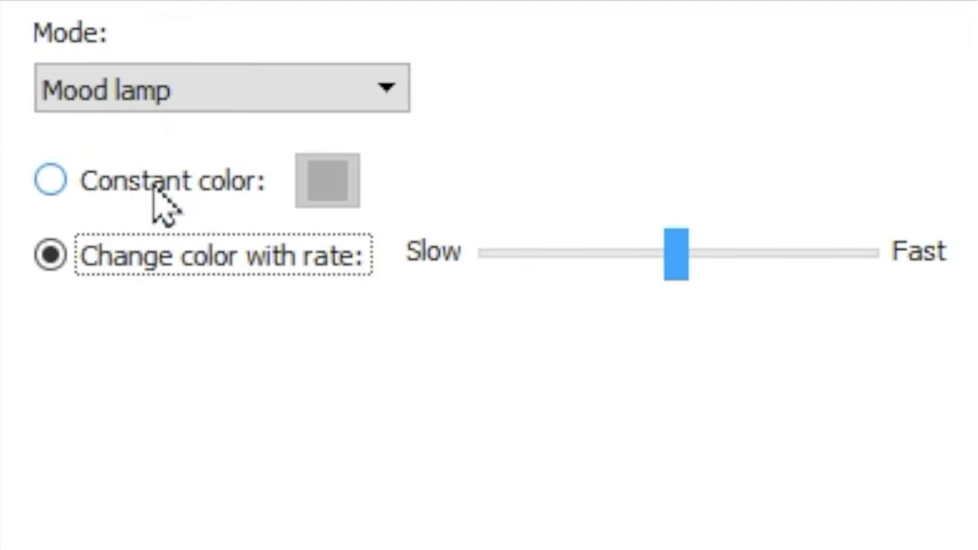
{"action": "left_click", "coordinate": [162, 193]}
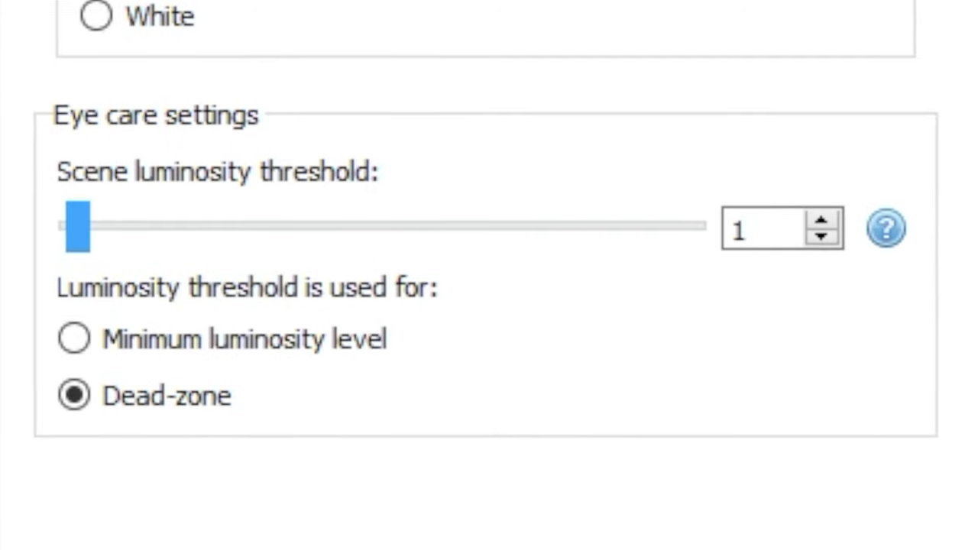
{"action": "left_click", "coordinate": [136, 330]}
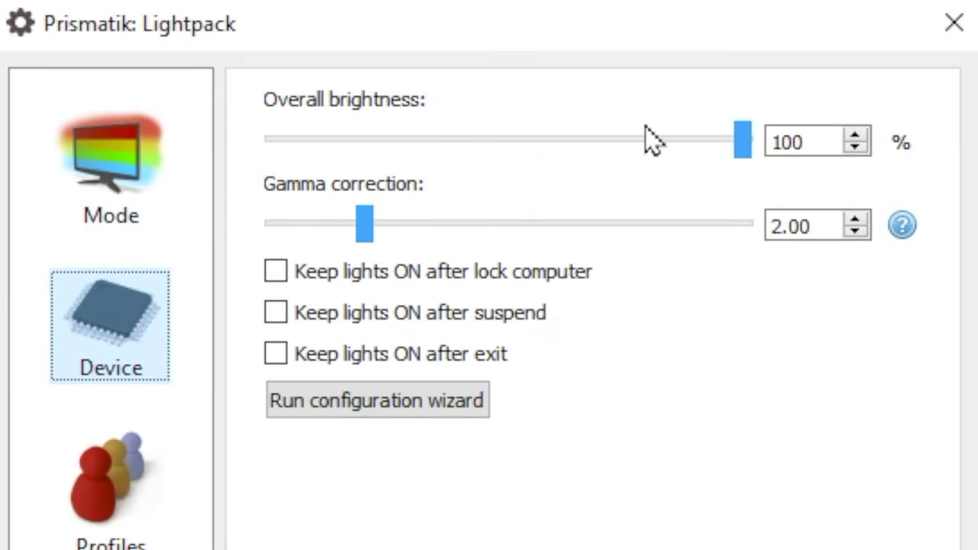
Step: Set overall brightness to 50% and experiment with the gamma correction slider
{"action": "left_click", "coordinate": [516, 146]}
{"action": "left_click_drag", "start_coordinate": [736, 147], "coordinate": [507, 150]}
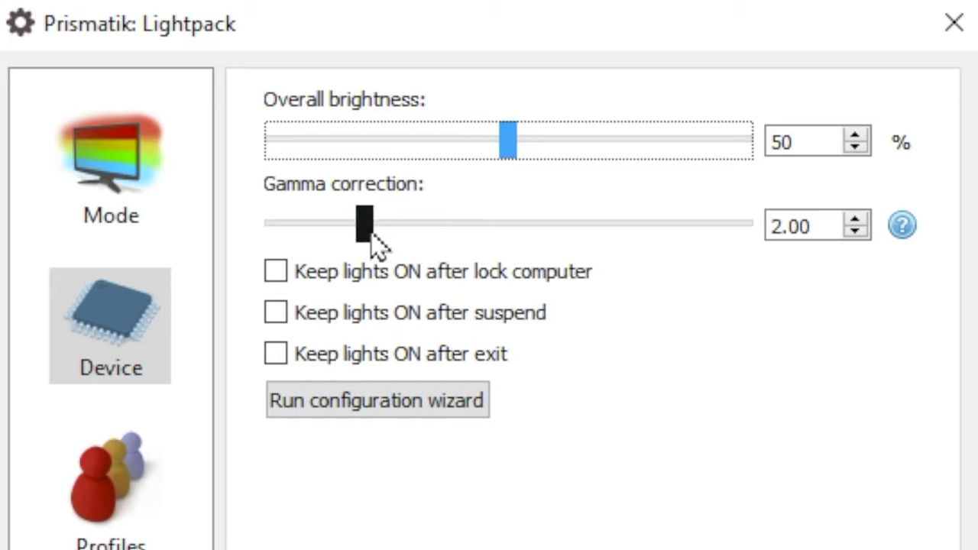
{"action": "left_click_drag", "start_coordinate": [372, 234], "coordinate": [604, 229]}
{"action": "left_click", "coordinate": [497, 217]}
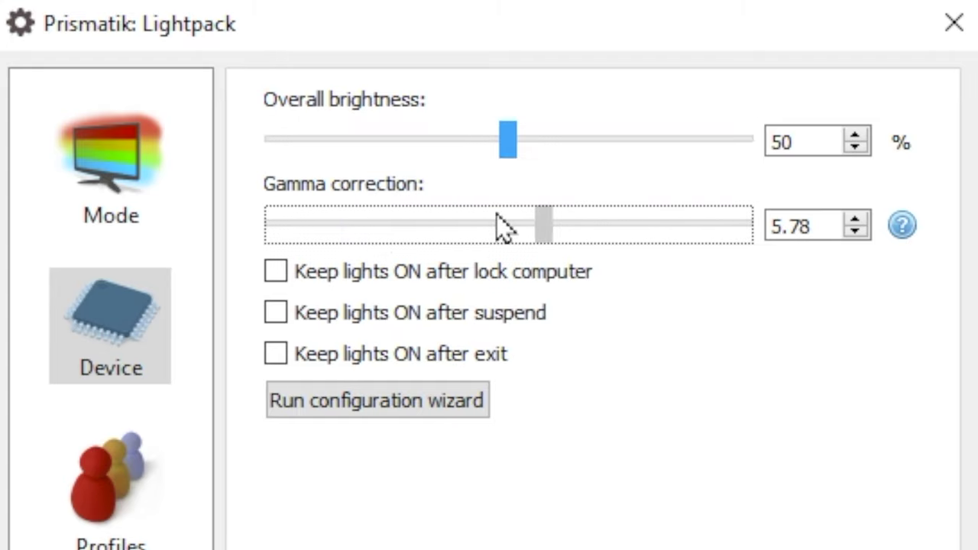
{"action": "left_click_drag", "start_coordinate": [500, 227], "coordinate": [544, 233]}
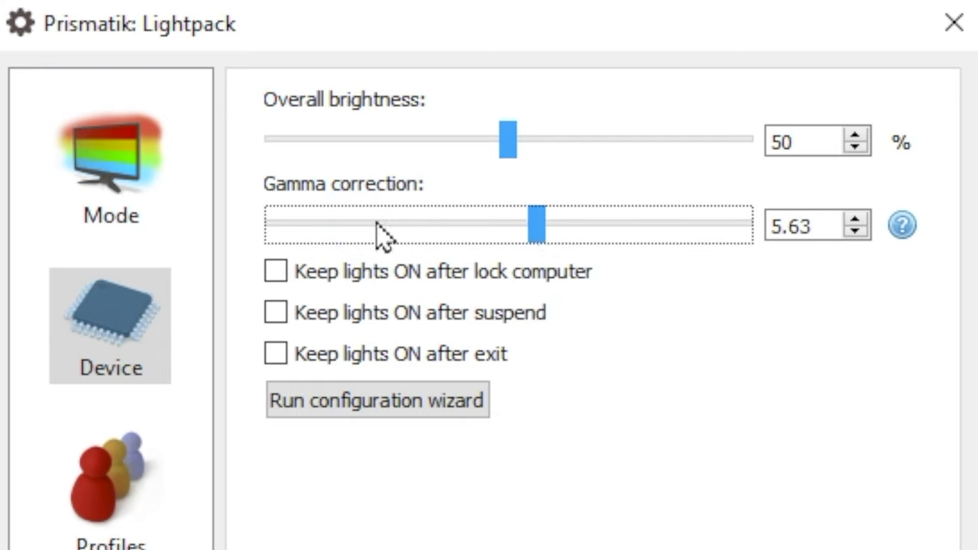
Step: Enter a gamma correction of 2.00, then go to the Profiles page
{"action": "left_click", "coordinate": [342, 224]}
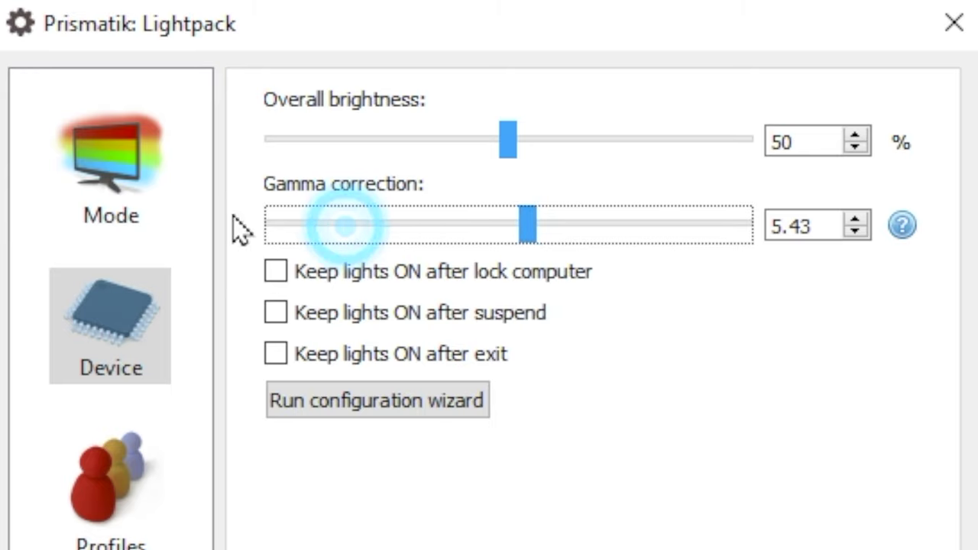
{"action": "double_click", "coordinate": [781, 225]}
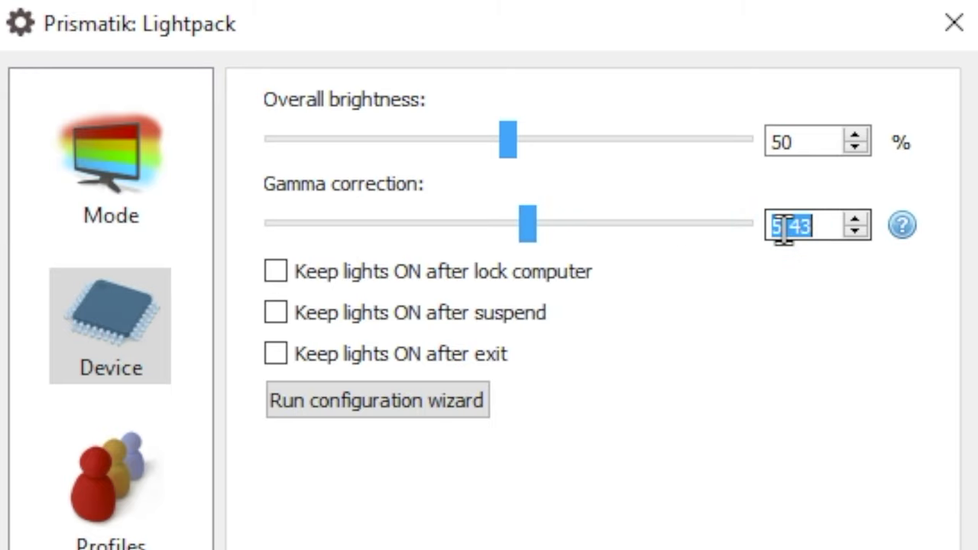
{"action": "type", "text": "2.00"}
{"action": "left_click", "coordinate": [857, 415]}
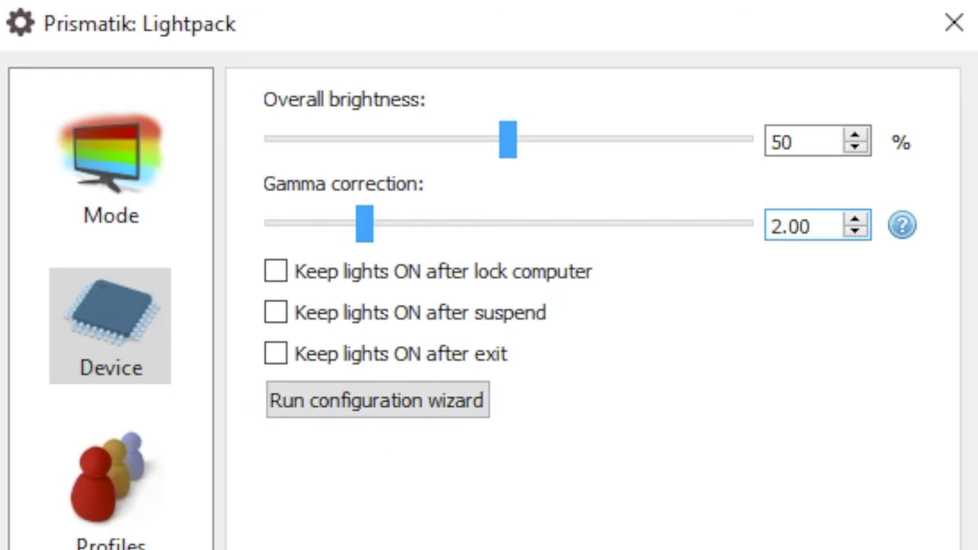
{"action": "left_click", "coordinate": [100, 493]}
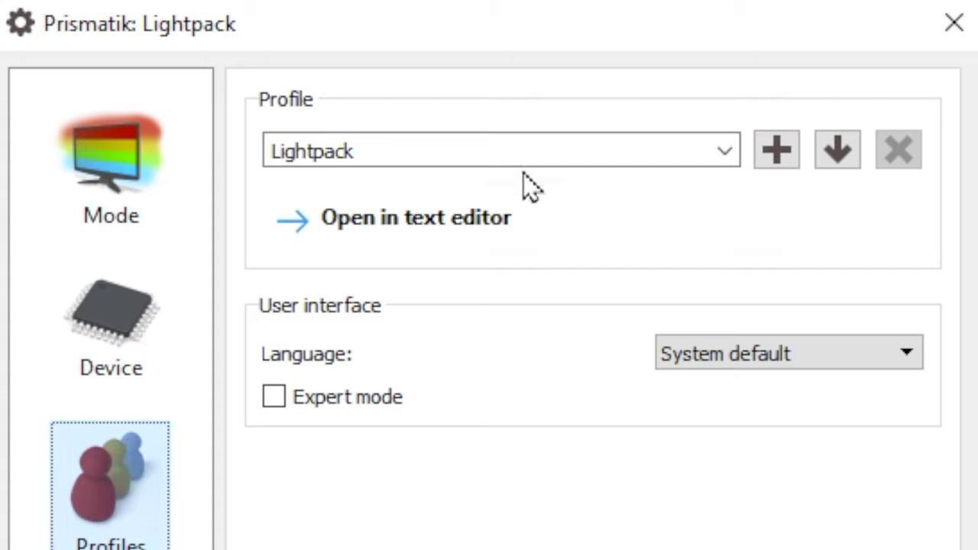
Step: Check the profile list, then view the Experimental page's socket server on port 3636
{"action": "left_click", "coordinate": [726, 149]}
{"action": "left_click", "coordinate": [747, 160]}
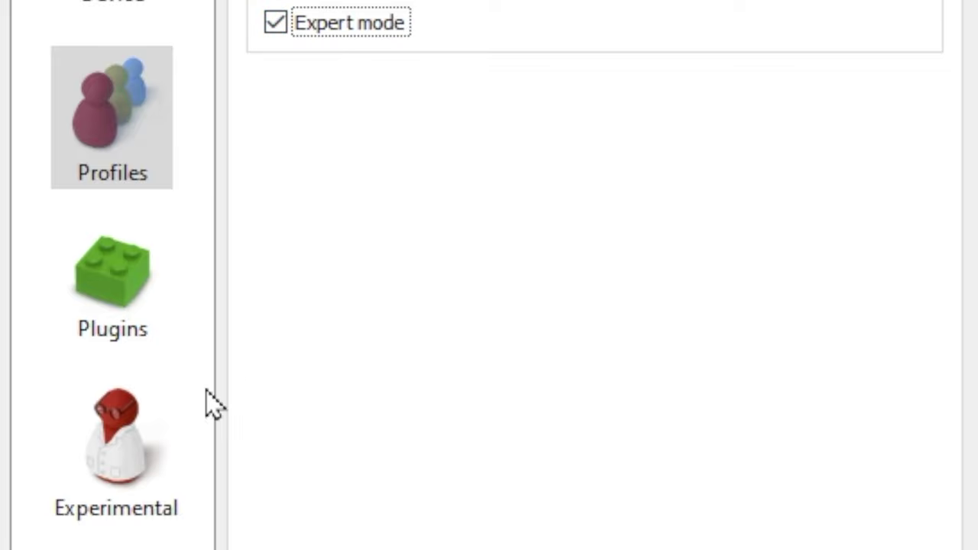
{"action": "left_click", "coordinate": [138, 518]}
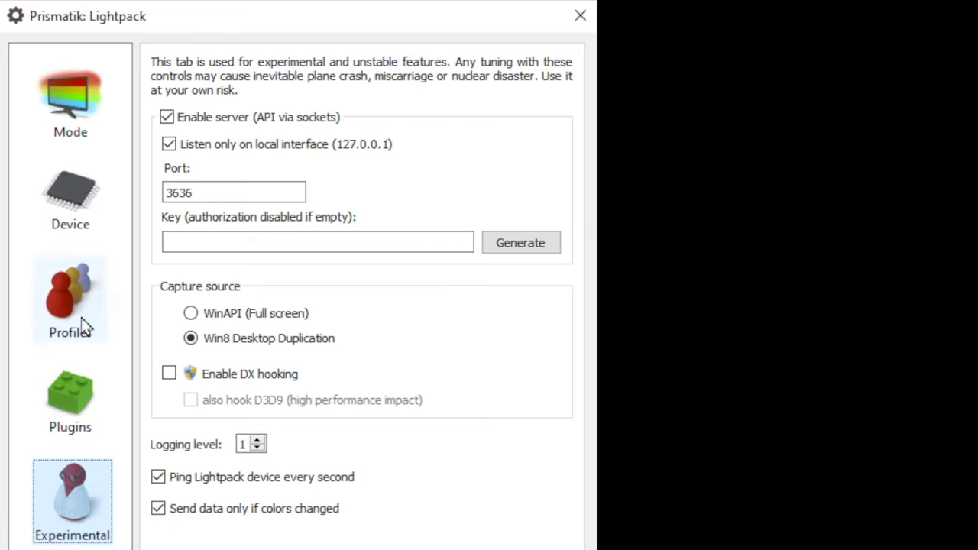
Step: Disable Expert mode in Profiles, view Plugins, then show About with version 6.0.0.104
{"action": "left_click", "coordinate": [84, 326]}
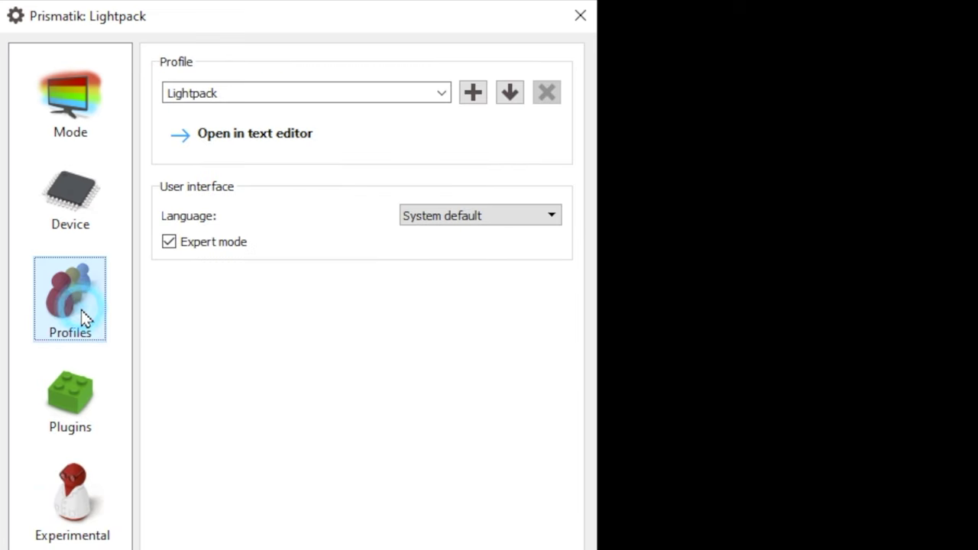
{"action": "left_click", "coordinate": [196, 247]}
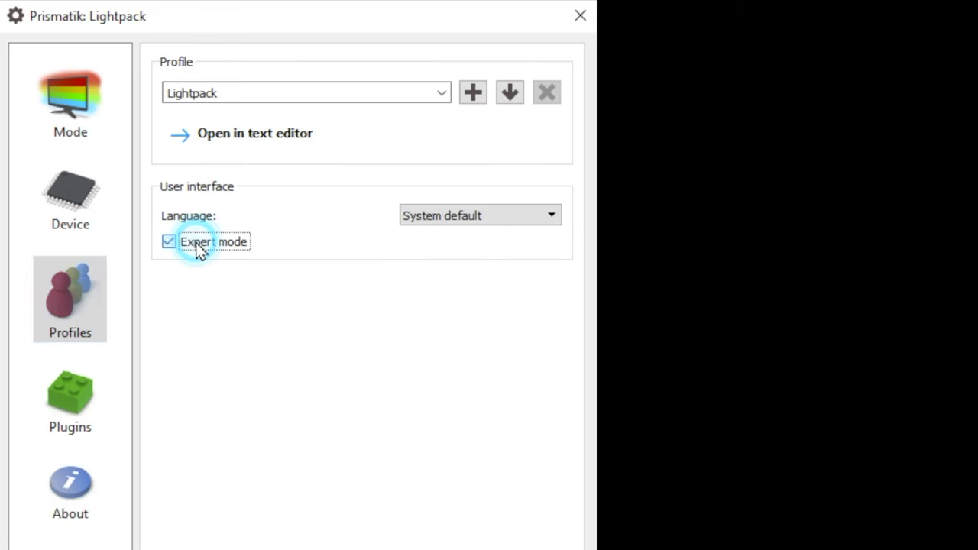
{"action": "left_click", "coordinate": [88, 427]}
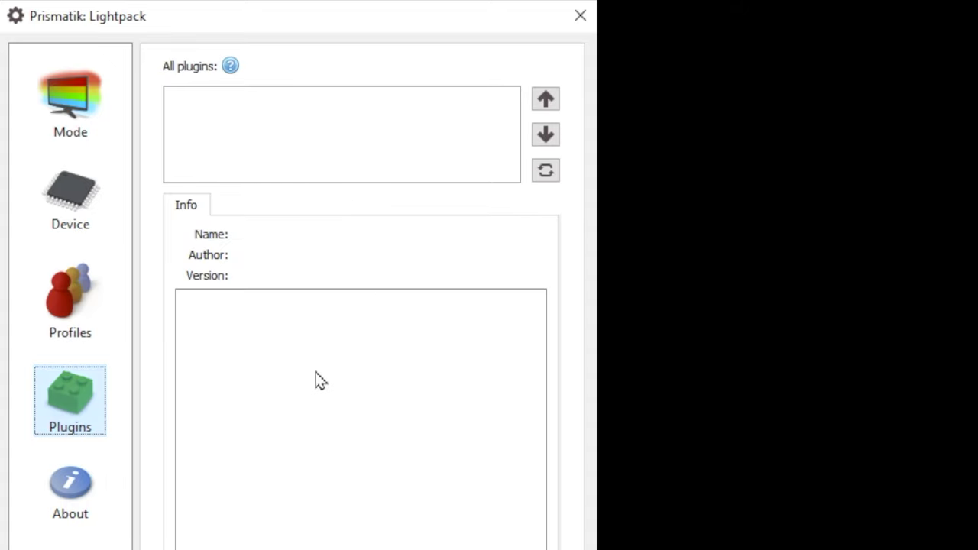
{"action": "left_click", "coordinate": [80, 505]}
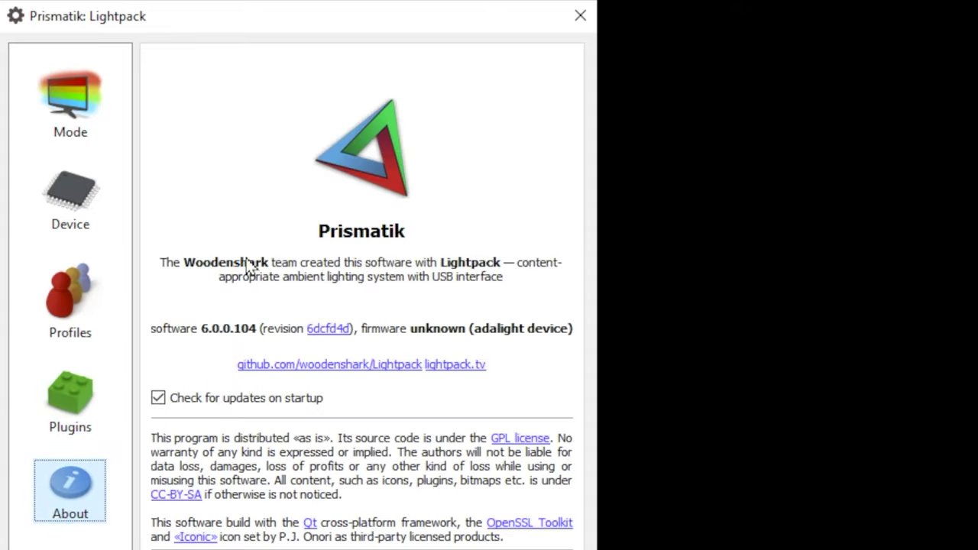